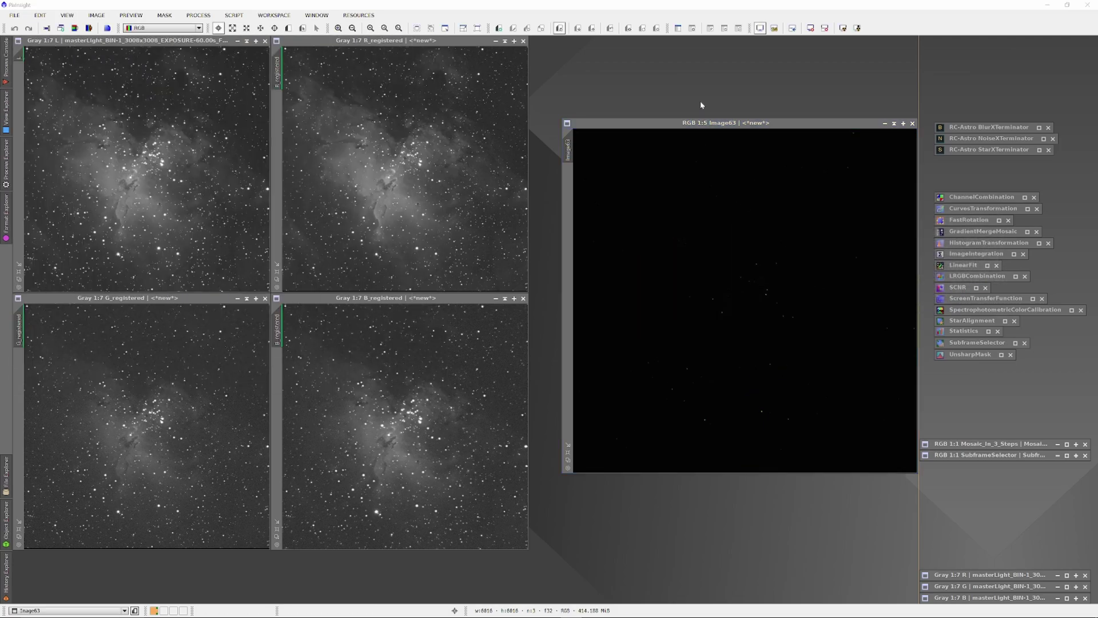
Step: Auto-stretch Image63 with Ctrl+A so its colours show, and collapse the R_registered view
left_click(665, 123)
key("ctrl+a")
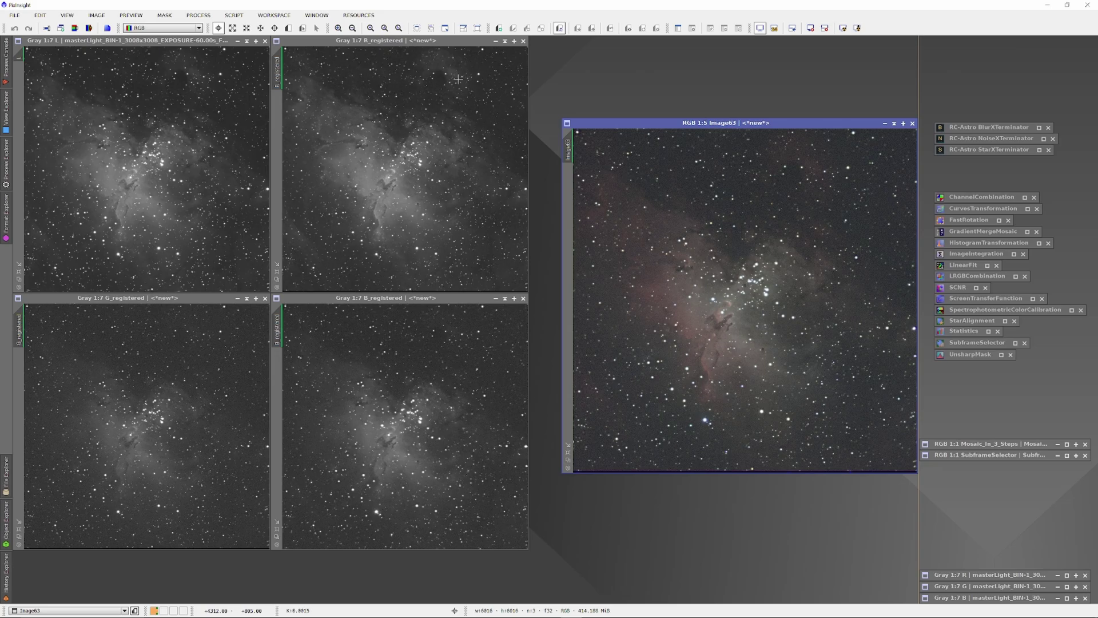
left_click(505, 41)
Step: Collapse the B and G_registered views and park all three registered views bottom-right
left_click(505, 298)
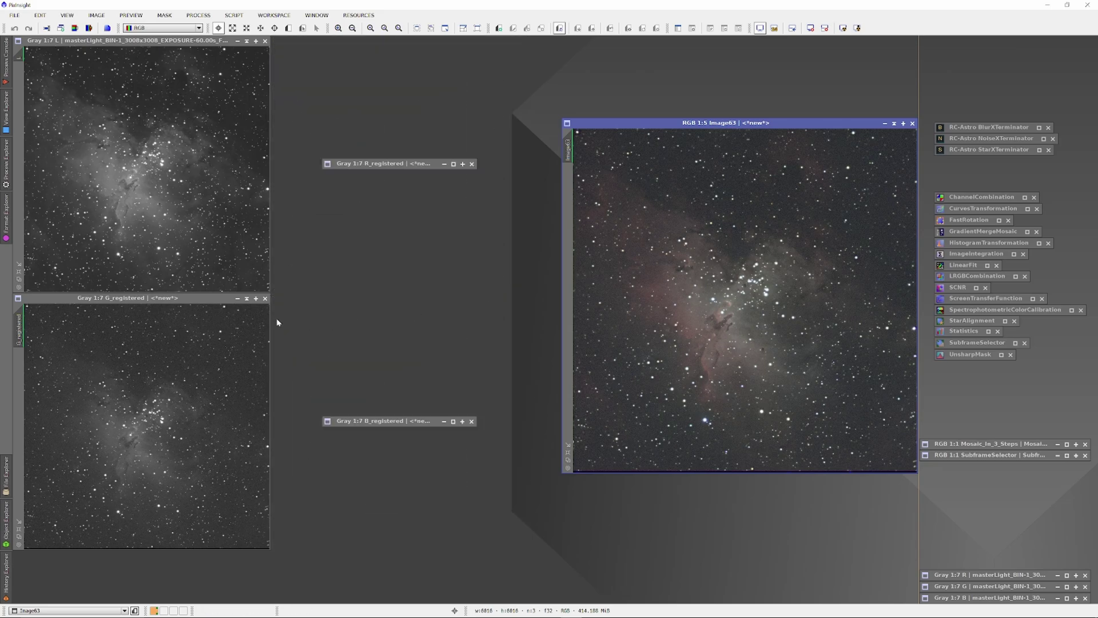
left_click(246, 298)
left_click(394, 423)
mouse_move(394, 425)
left_mouse_down()
mouse_move(718, 540)
mouse_move(836, 600)
left_mouse_up()
mouse_move(170, 424)
left_mouse_down()
mouse_move(645, 540)
mouse_move(815, 561)
mouse_move(863, 590)
left_mouse_up()
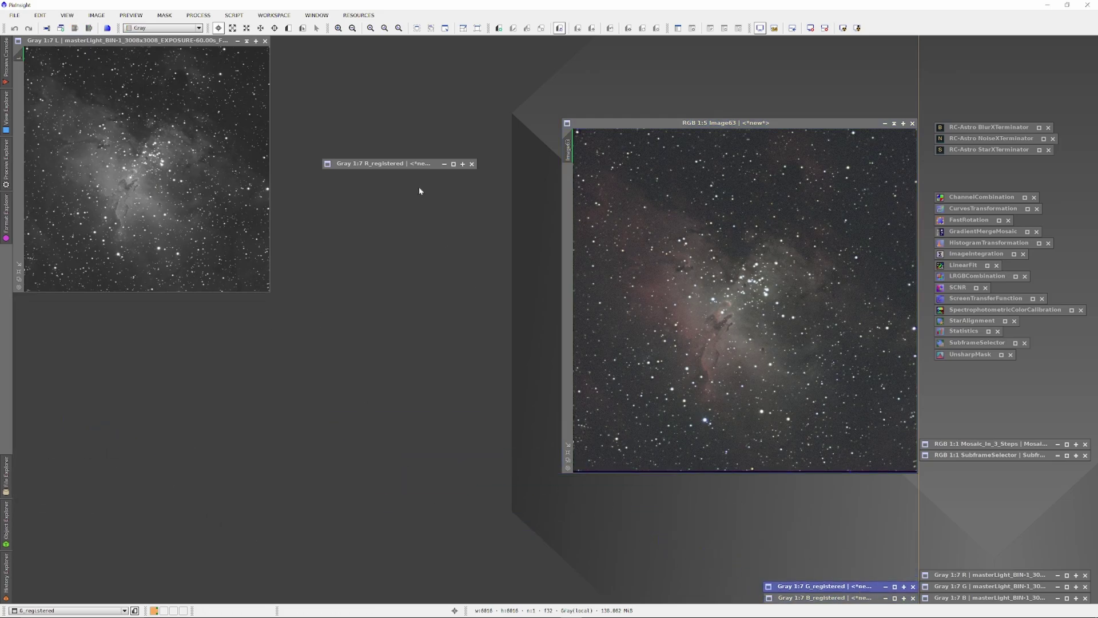
mouse_move(394, 163)
left_mouse_down()
mouse_move(752, 507)
mouse_move(780, 514)
mouse_move(809, 575)
left_mouse_up()
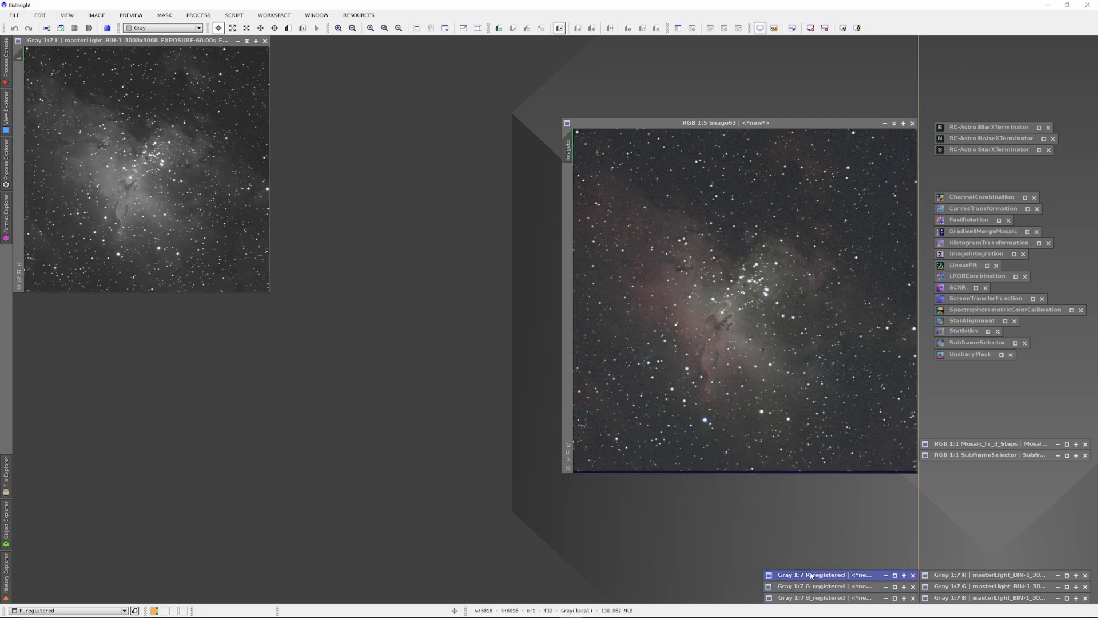
Step: Rename Image63 to RGBcLF and move its window higher up
double_click(567, 151)
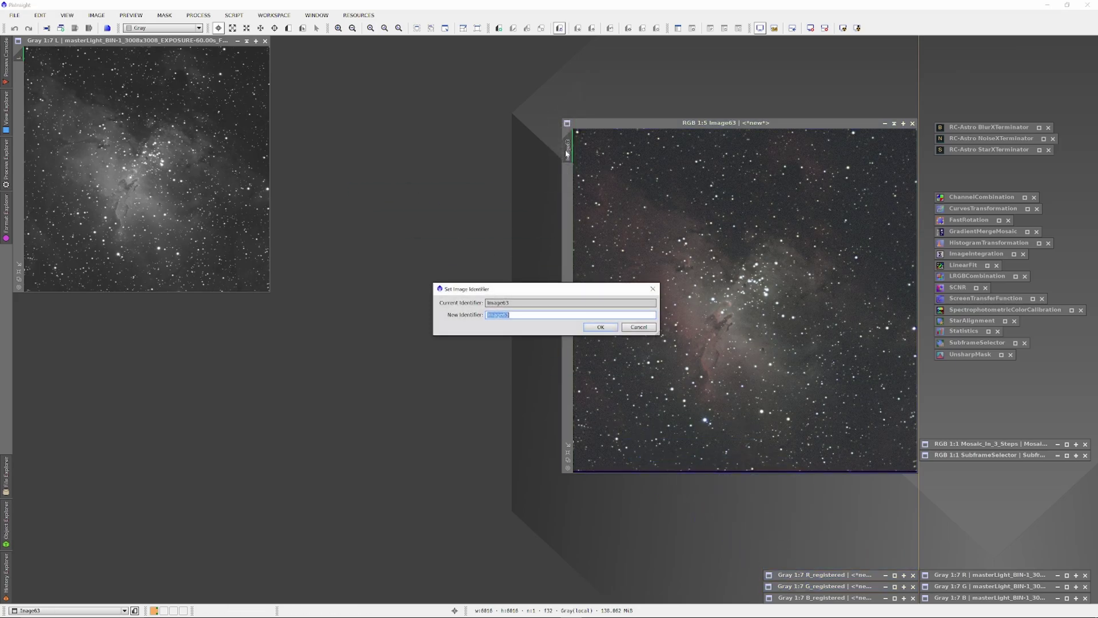
type("RGBcLF")
key("Return")
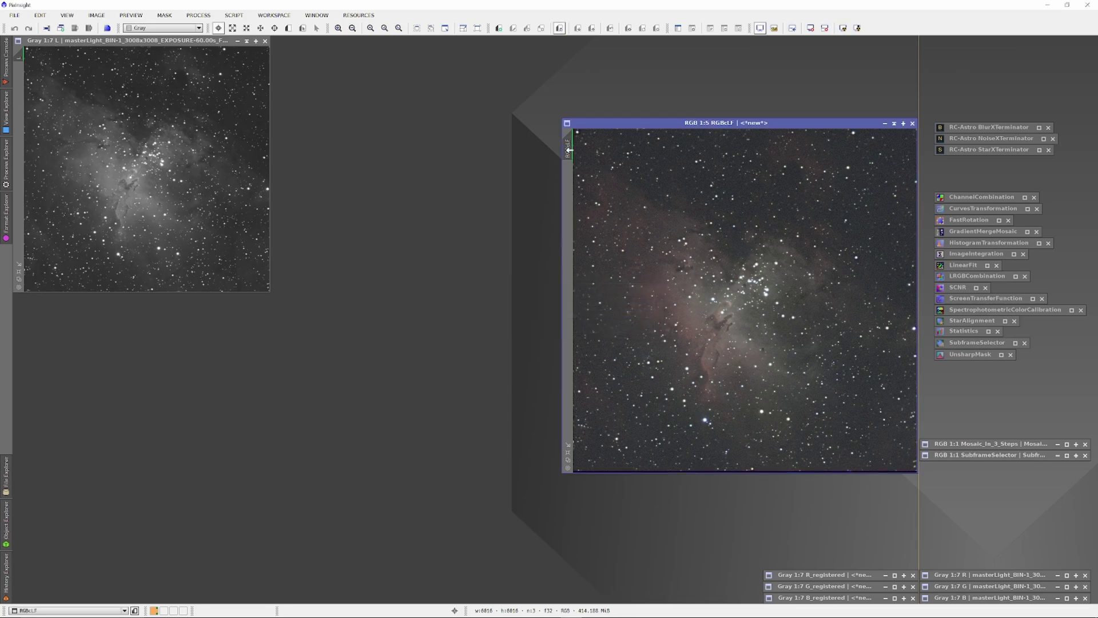
left_click_drag(766, 127, 767, 44)
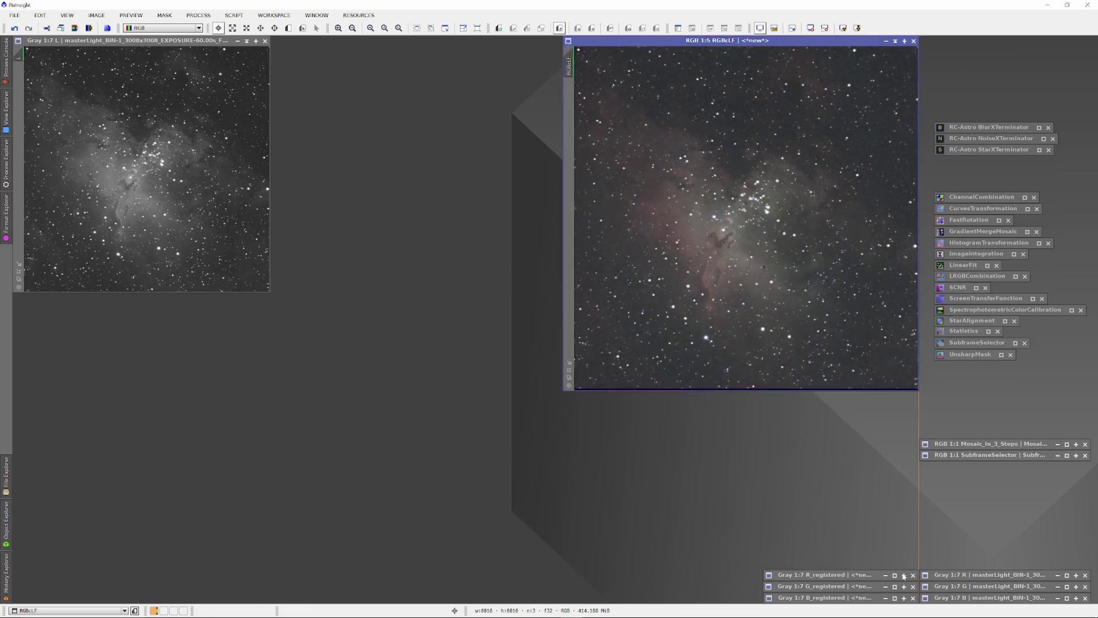
Step: Restore the iconized R, G and B master image windows
double_click(972, 575)
double_click(973, 587)
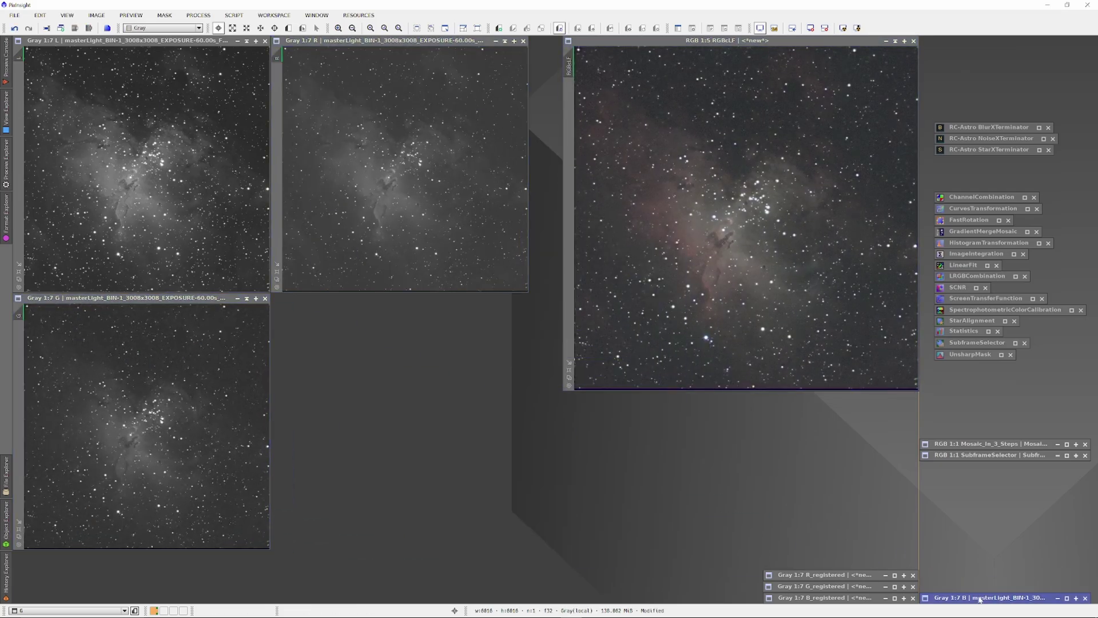
double_click(978, 597)
Step: Undo the last processing step (LinearFit) on the B, G and R images
right_click(490, 434)
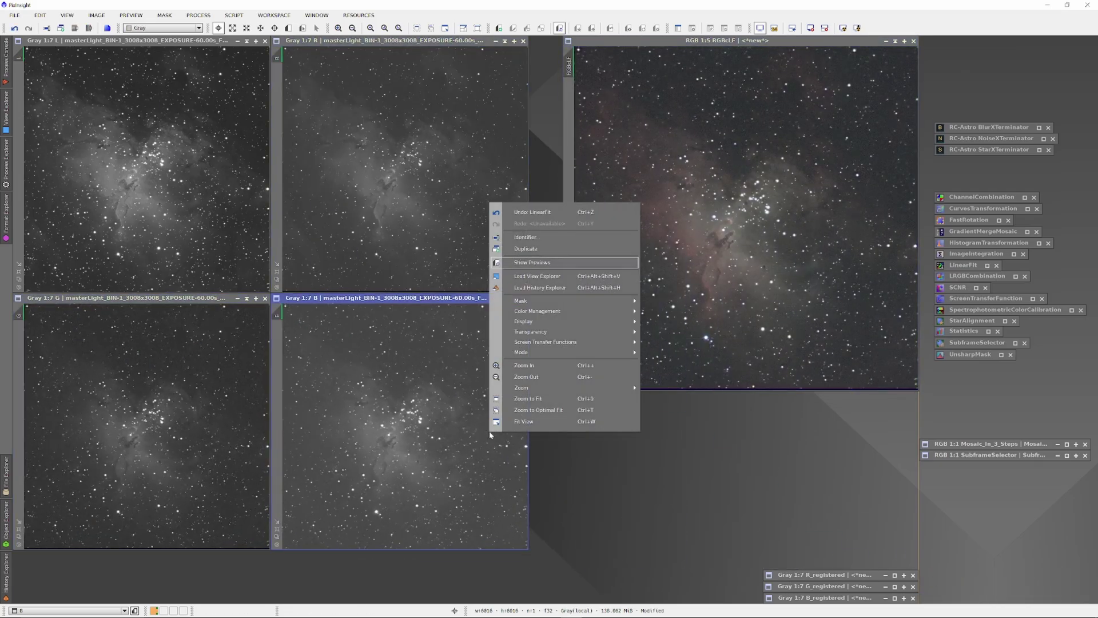
left_click(554, 213)
right_click(153, 395)
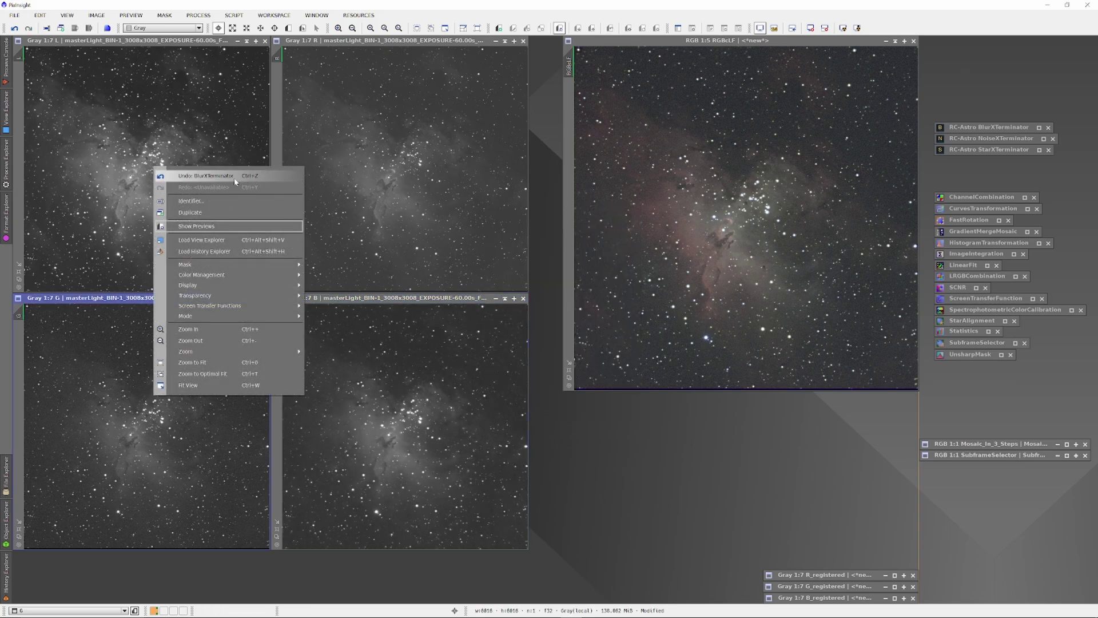
right_click(328, 157)
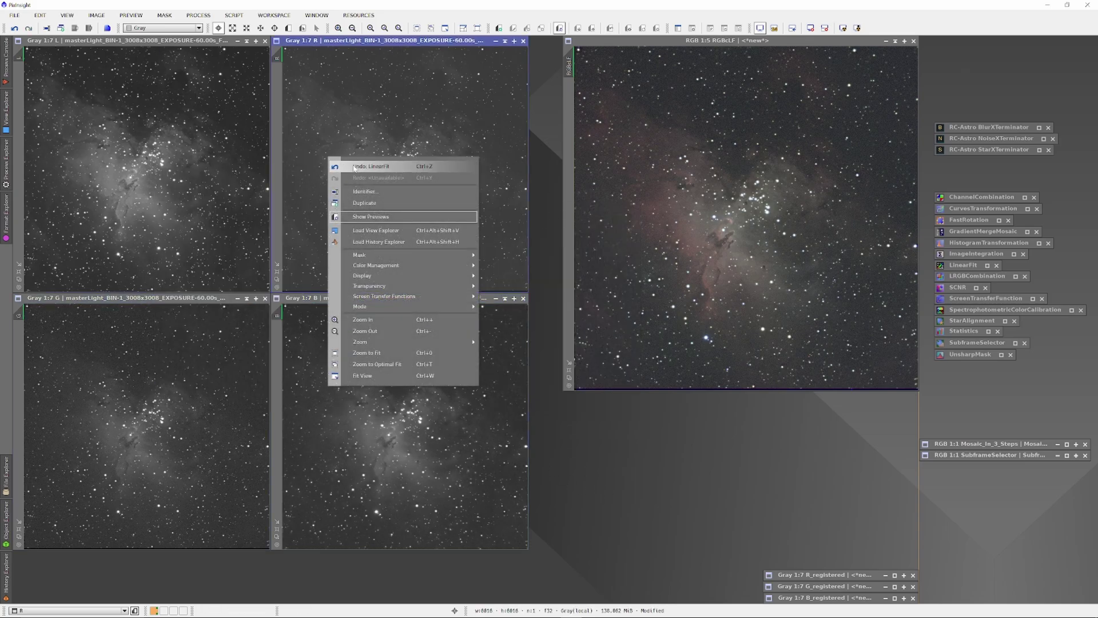
left_click(366, 166)
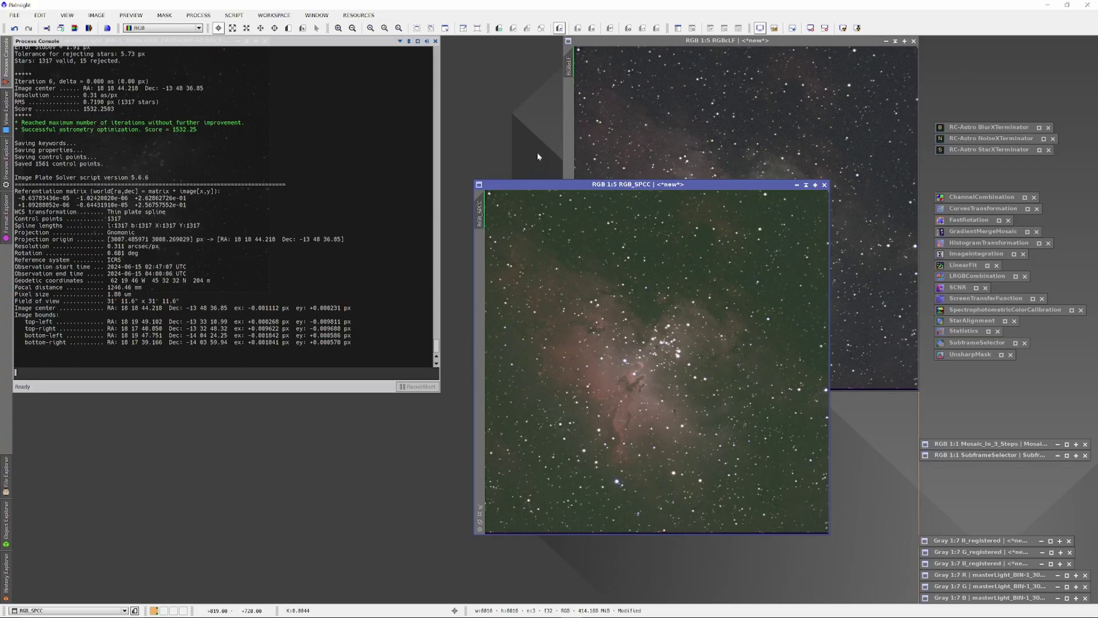
Step: Run SpectrophotometricColorCalibration with RGB_SPCC as the target image
left_click_drag(561, 184, 251, 163)
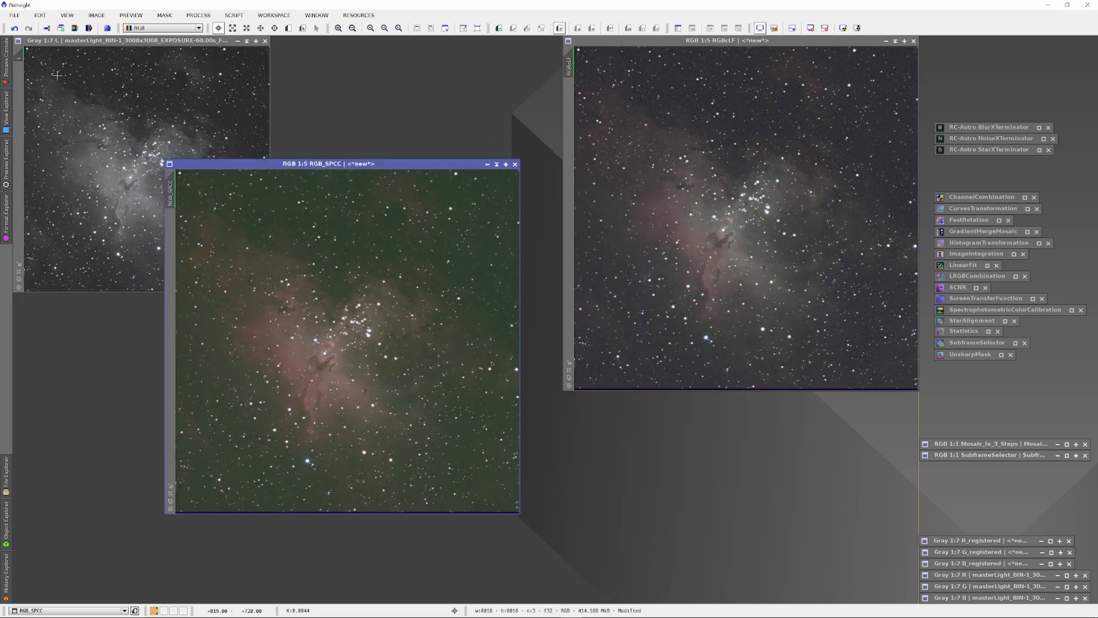
left_click(970, 311)
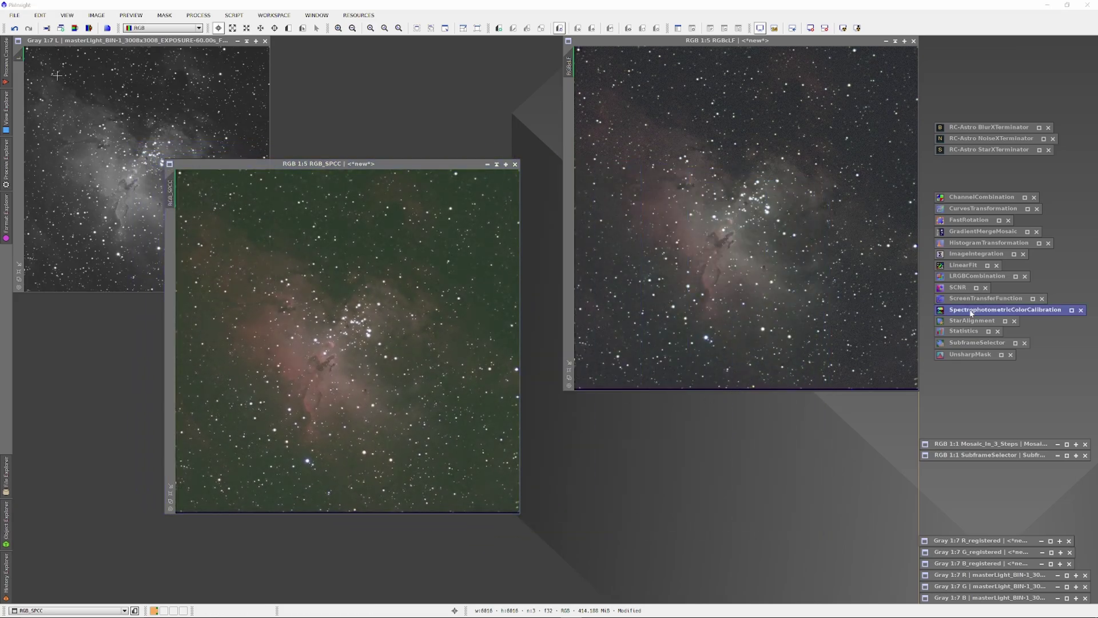
double_click(970, 310)
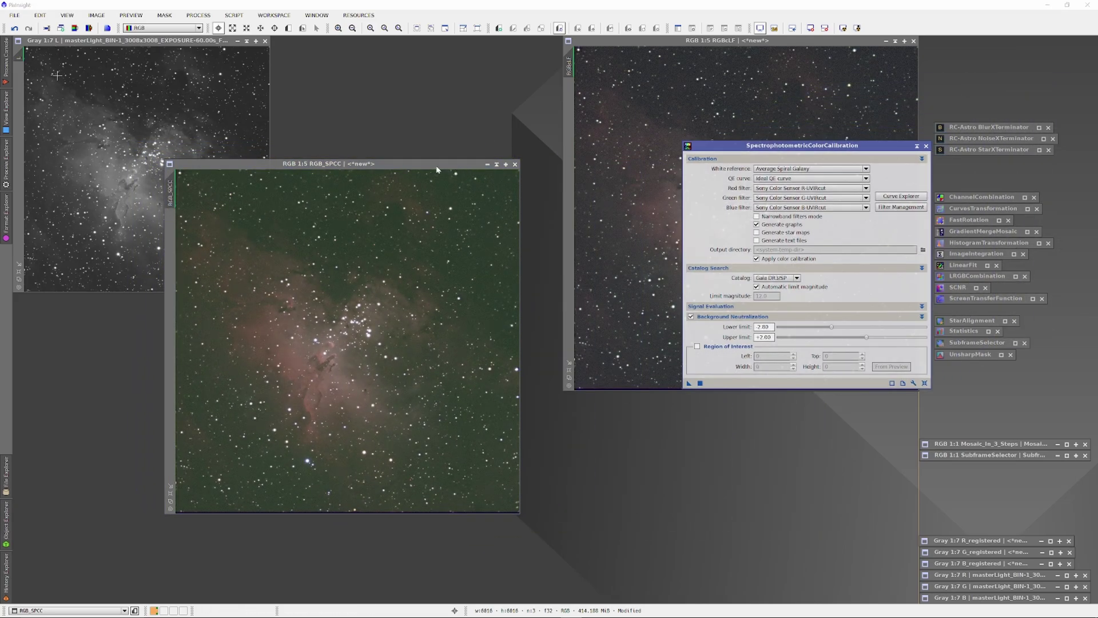
left_click(735, 418)
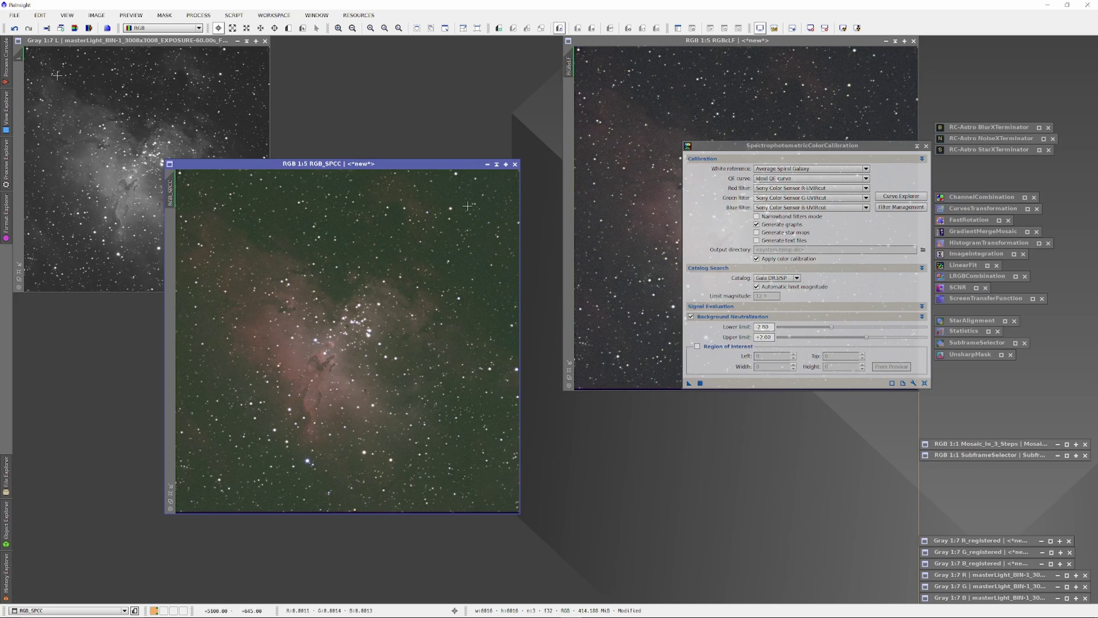
left_click(701, 384)
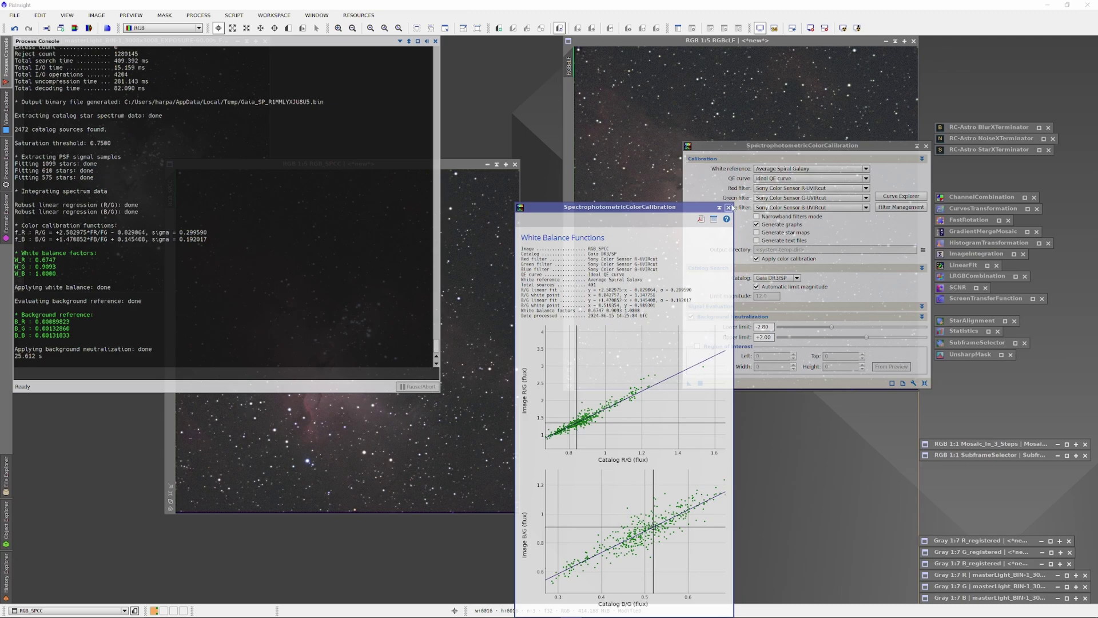
Step: Close the white balance graphs and SPCC settings, minimise RGBcLF, and reposition RGB_SPCC
left_click(728, 207)
left_click(917, 146)
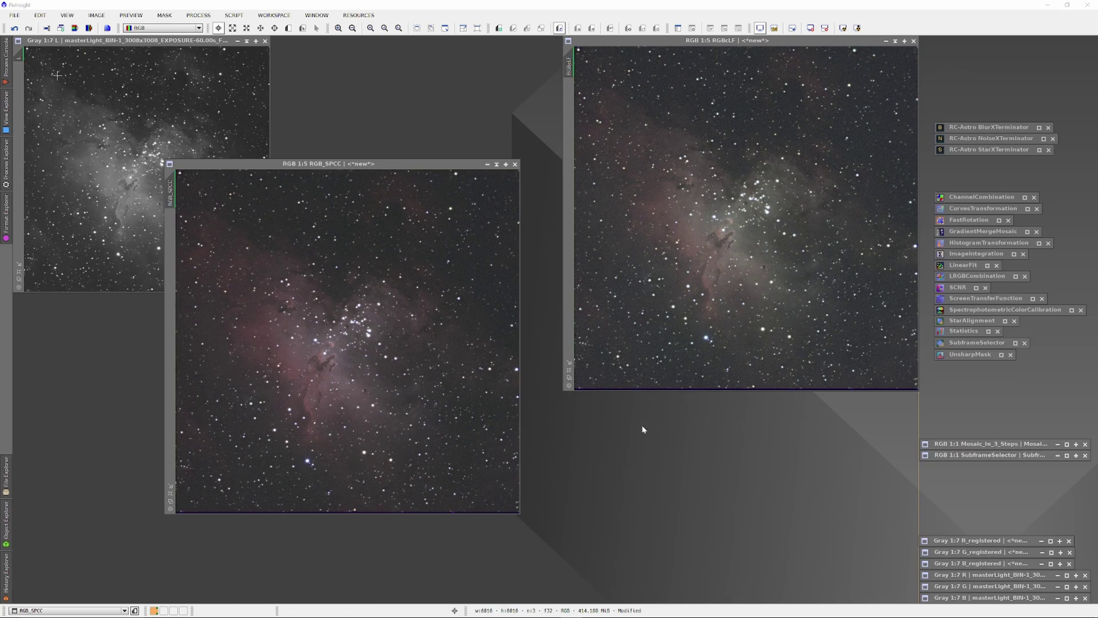
left_click(404, 167)
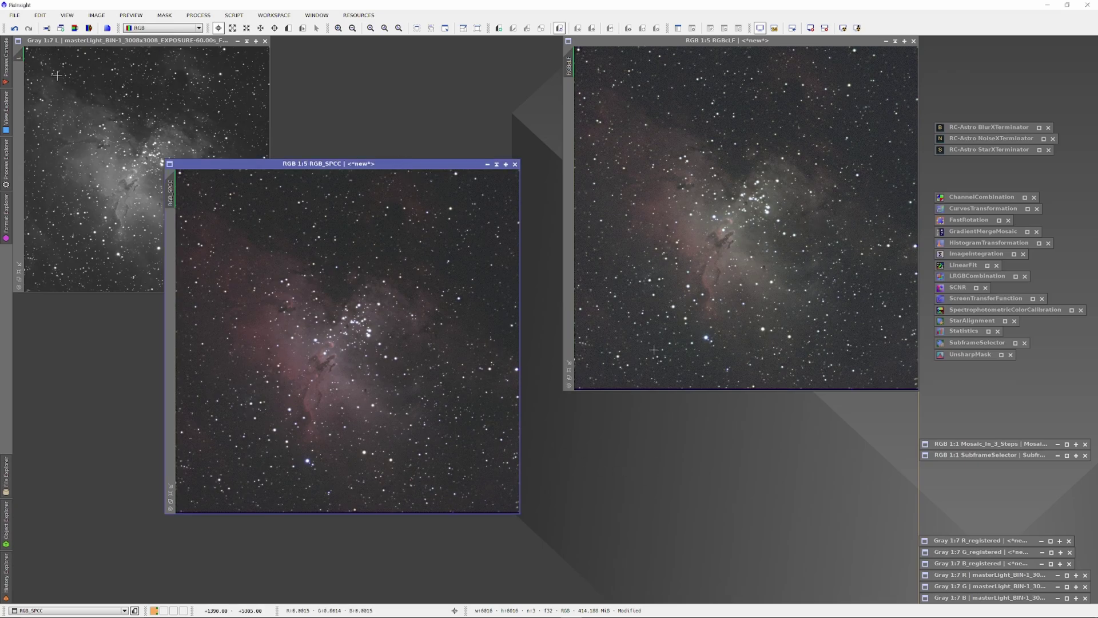
left_click(888, 41)
left_click_drag(749, 212, 861, 41)
left_click_drag(374, 165, 306, 141)
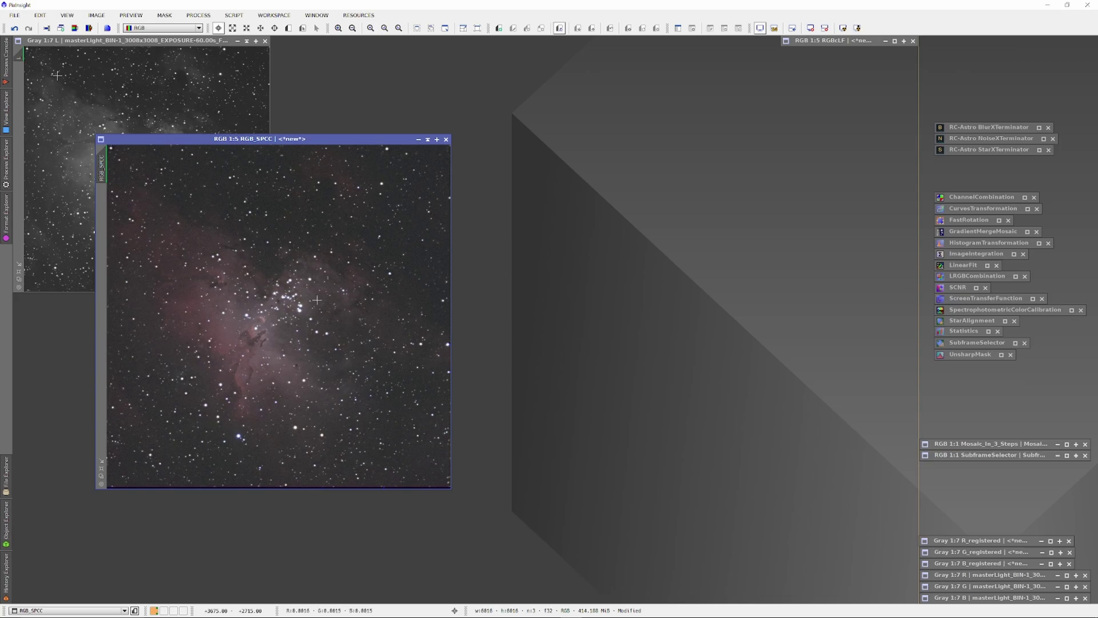
Step: Clone RGB_SPCC and pass its ScreenTransferFunction stretch to HistogramTransformation
left_click_drag(102, 169, 166, 200)
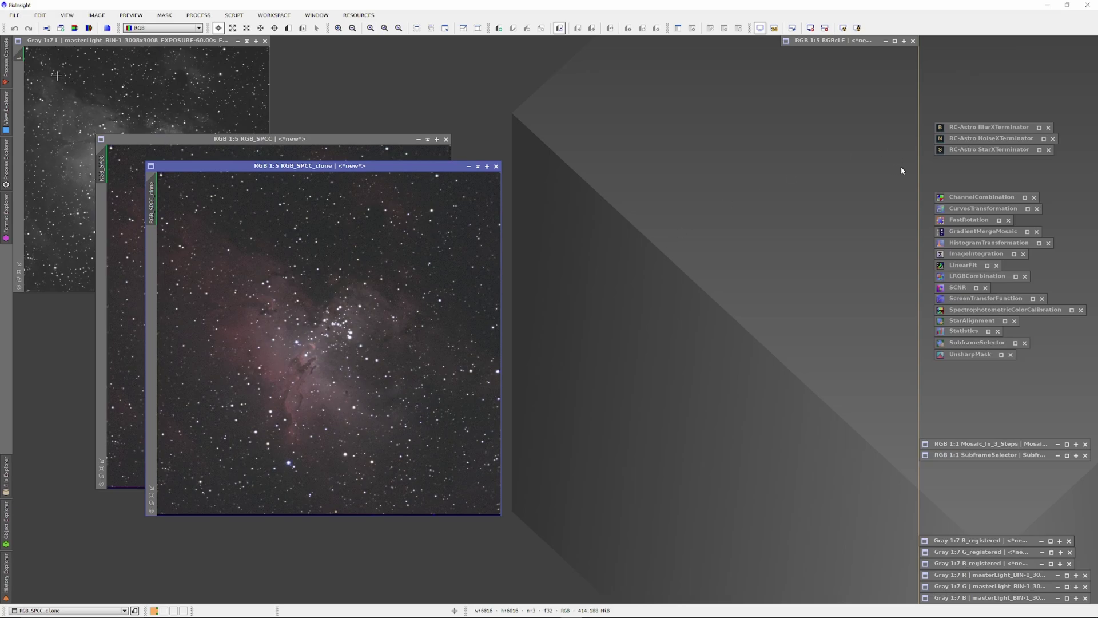
double_click(959, 299)
double_click(967, 245)
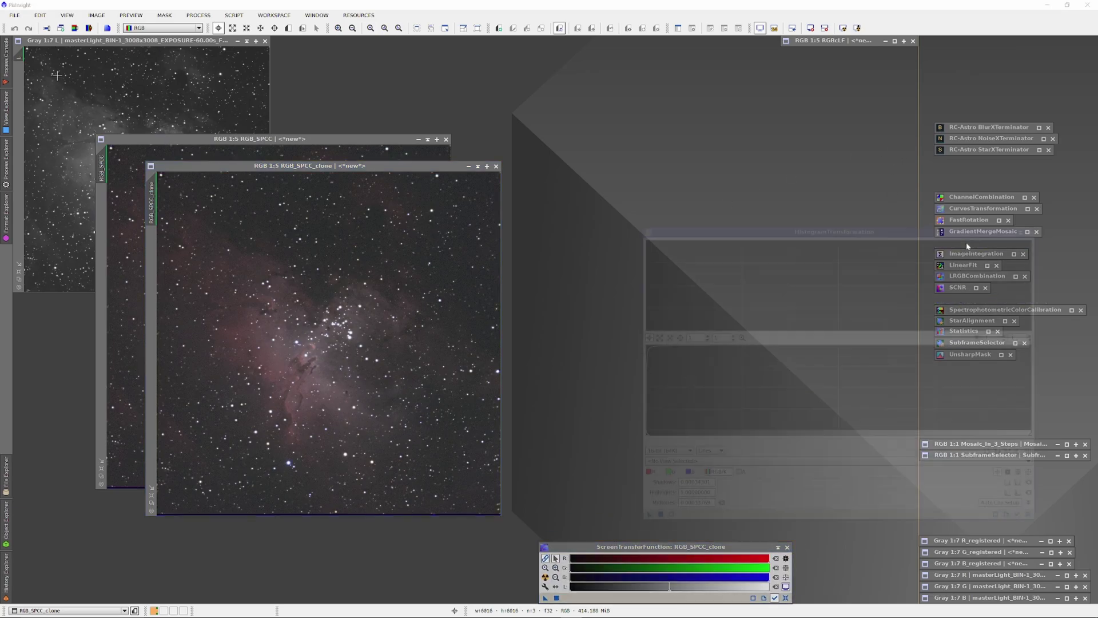
left_click(363, 167)
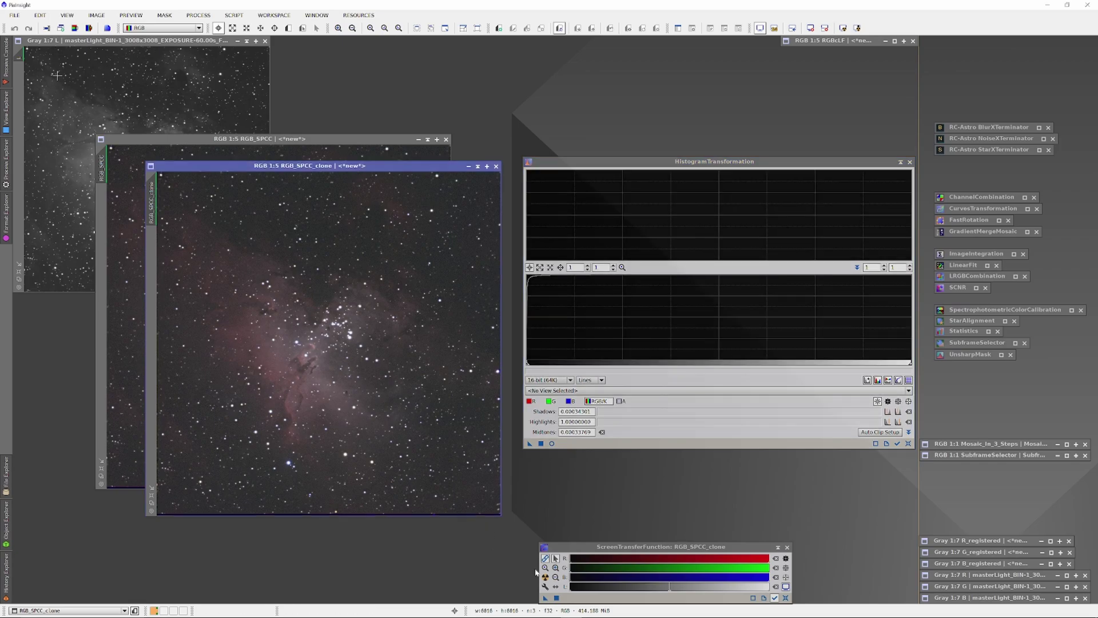
left_click_drag(544, 599, 536, 446)
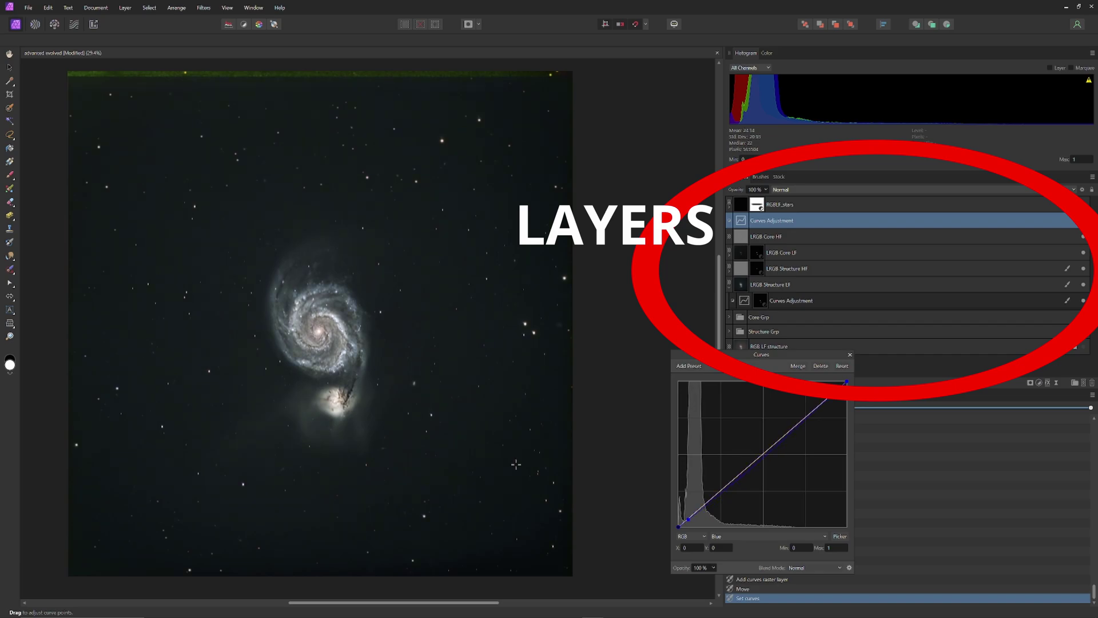
Step: Shape the Green channel curve with two added points, then close Curves
left_click(767, 536)
left_click(744, 563)
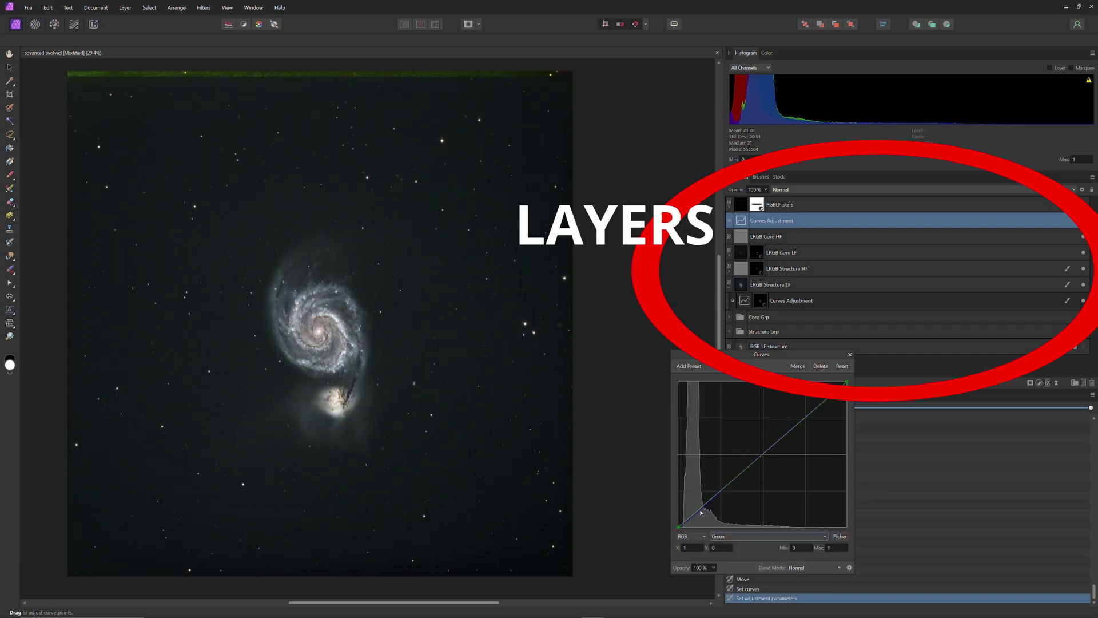
left_click_drag(700, 508, 702, 511)
left_click(726, 485)
left_click(742, 473)
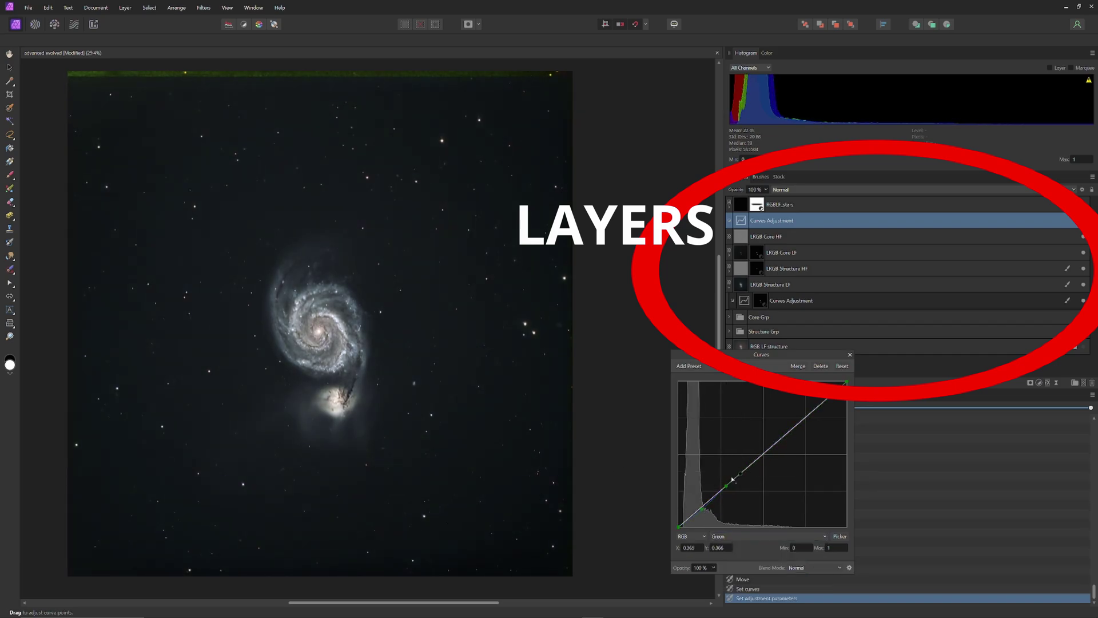
left_click(850, 355)
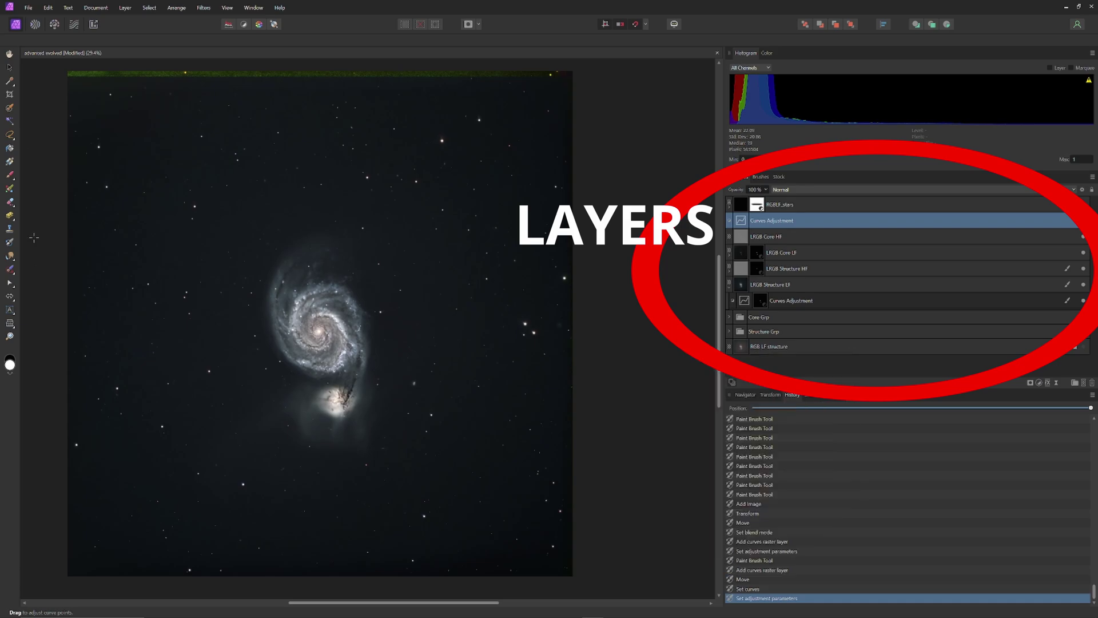
Step: Crop the galaxy image and add a Levels adjustment with gamma 1.087
key("c")
key("Return")
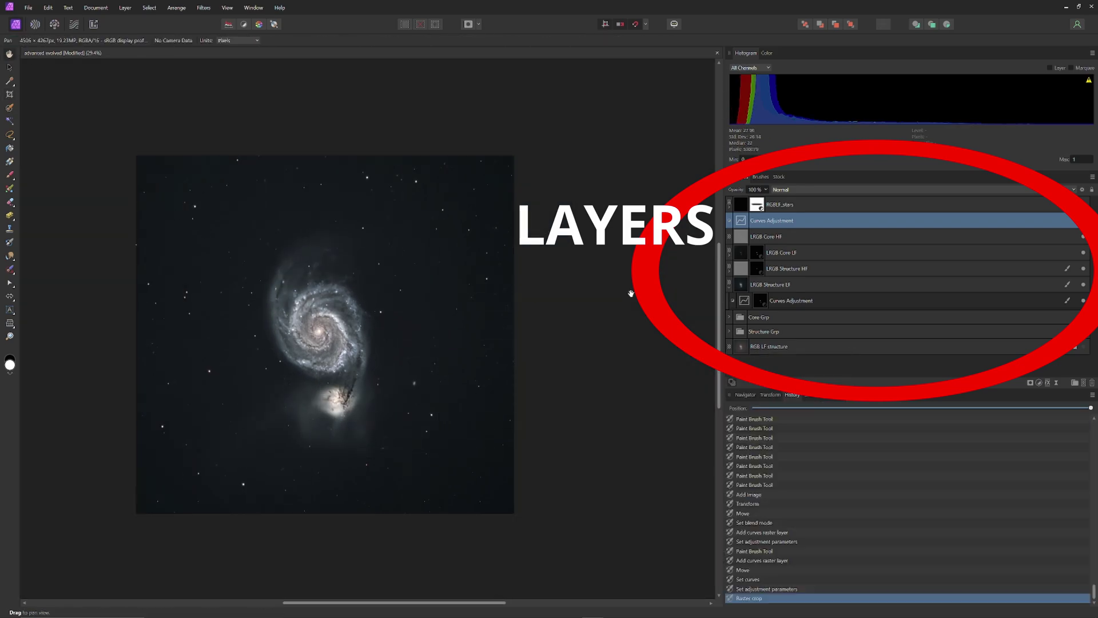
left_click(1039, 383)
left_click(1019, 392)
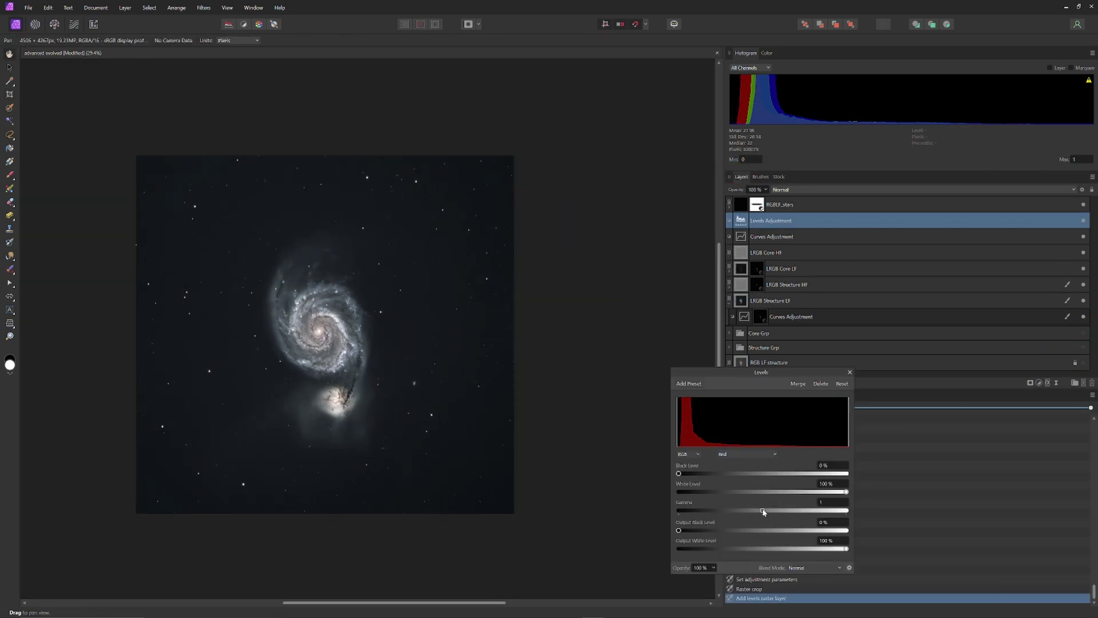
left_click_drag(763, 511, 770, 510)
Step: Paint the Levels mask over the galaxy with a smaller brush
left_click(10, 174)
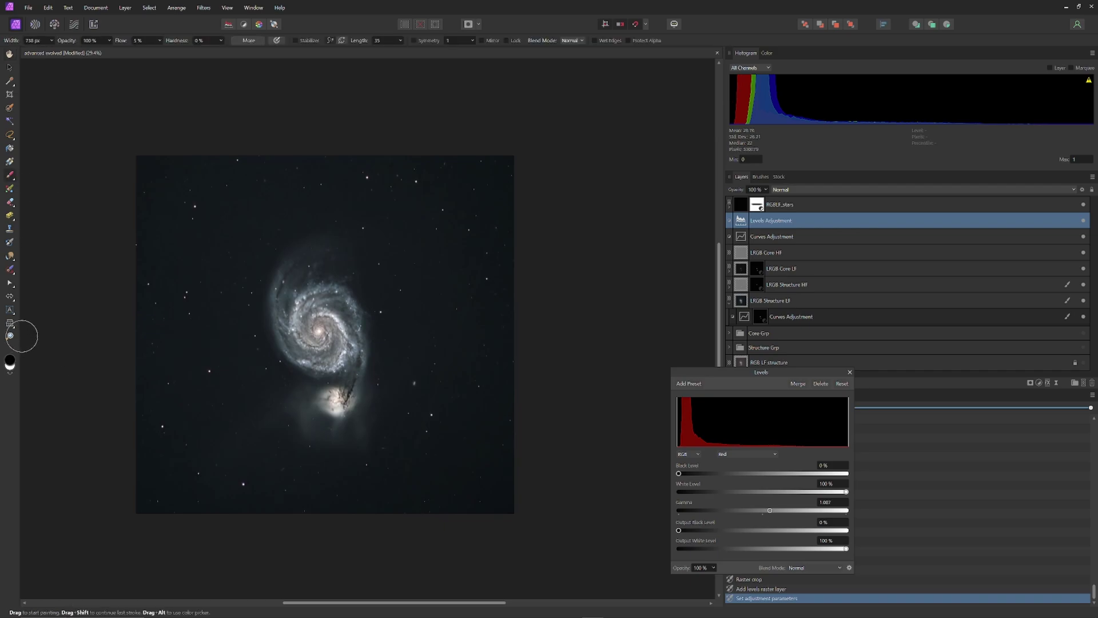
mouse_move(332, 328)
left_mouse_down()
mouse_move(354, 340)
mouse_move(325, 407)
mouse_move(395, 379)
mouse_move(357, 358)
left_mouse_up()
key("bracketleft")
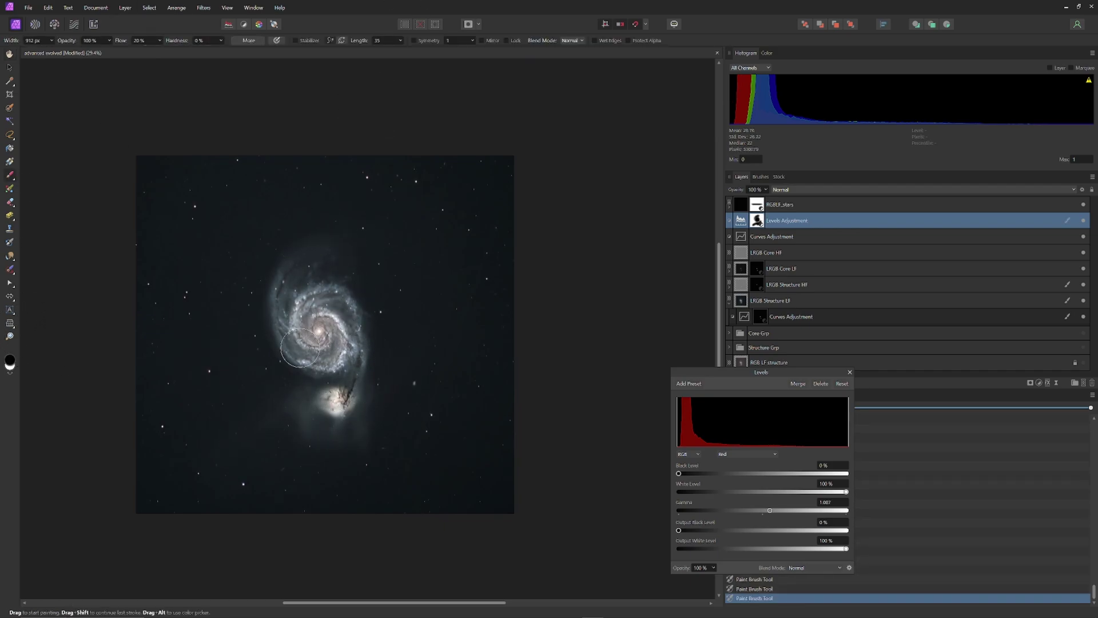
key("o")
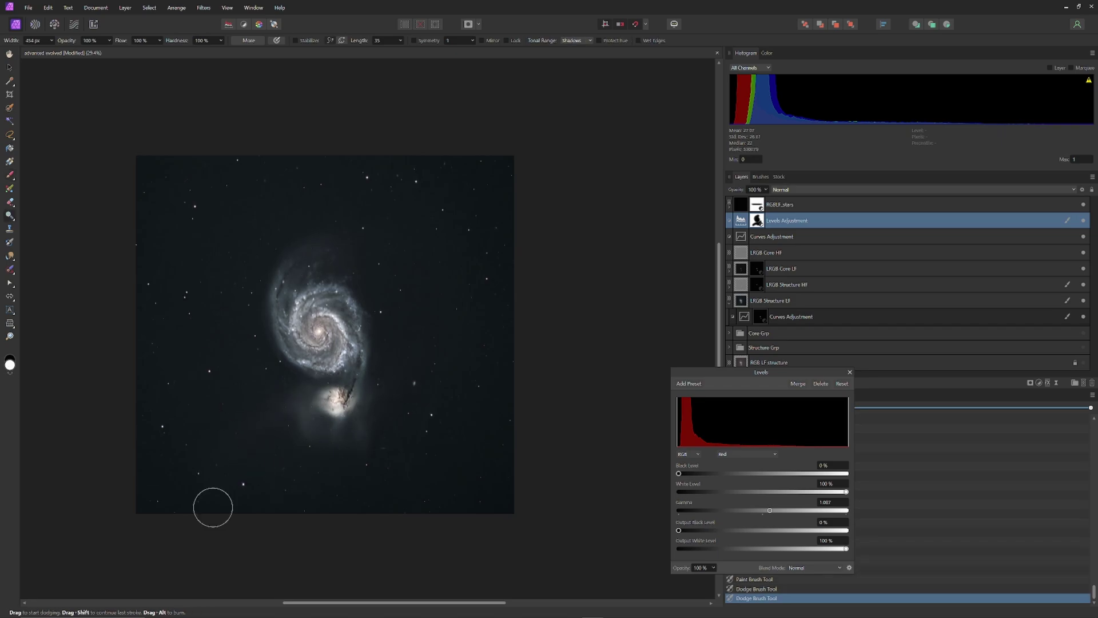
key("h")
scroll(59, 217, "up", 2)
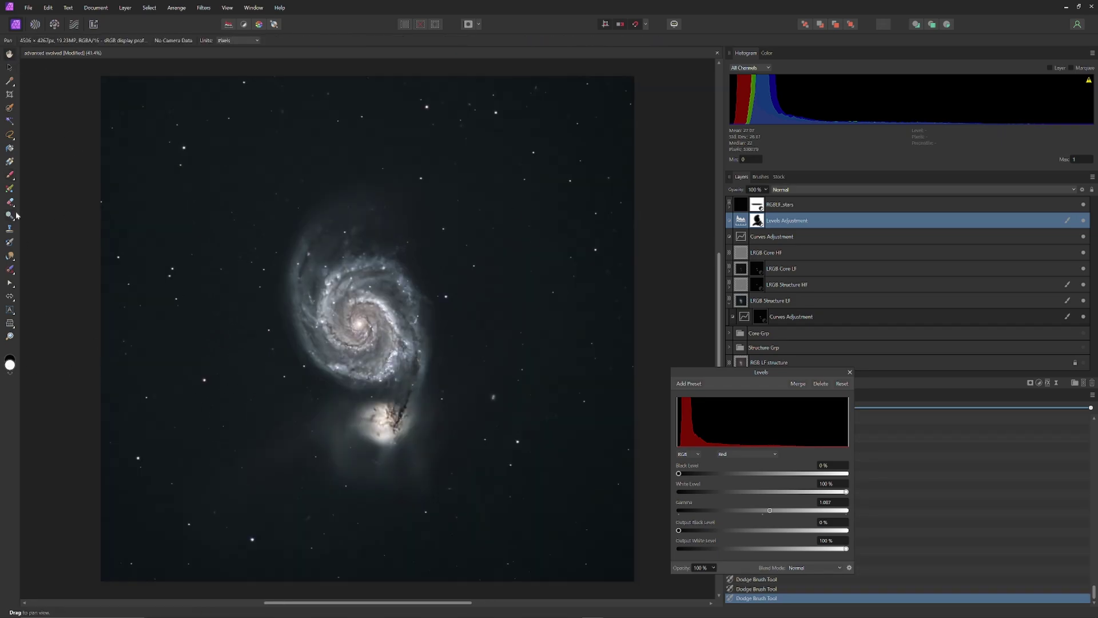
key("b")
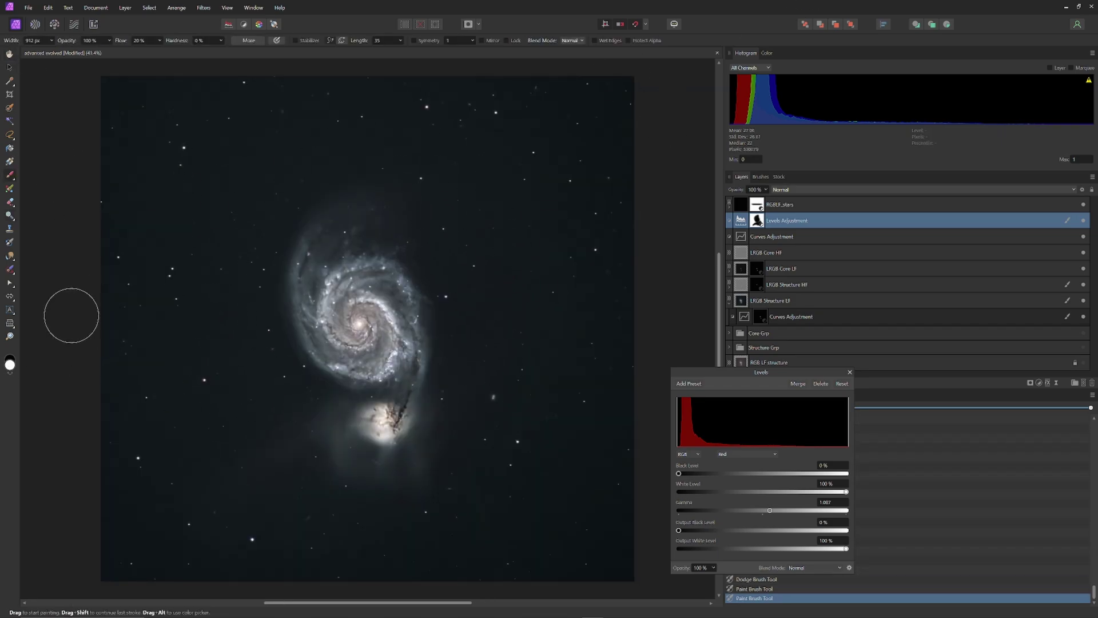
Step: Compare with and without the mask, raise red gamma to 1.172, then select the Blue channel
left_click_drag(765, 373, 930, 252)
left_click(767, 465)
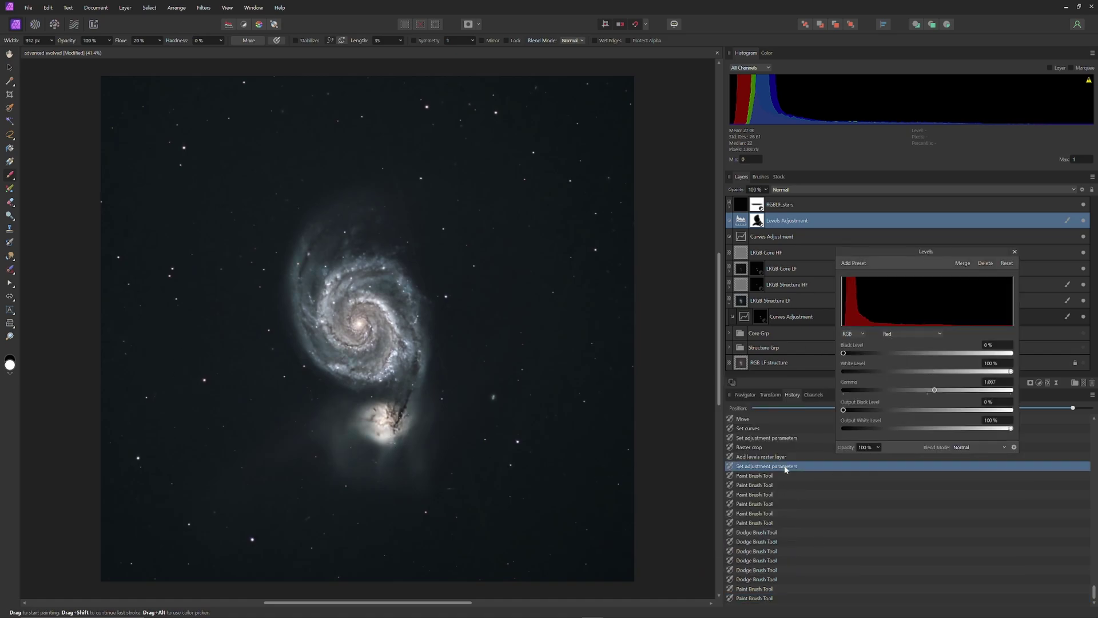
left_click(753, 600)
mouse_move(935, 390)
left_mouse_down()
mouse_move(946, 391)
mouse_move(927, 393)
left_mouse_up()
left_click(912, 333)
left_click(918, 370)
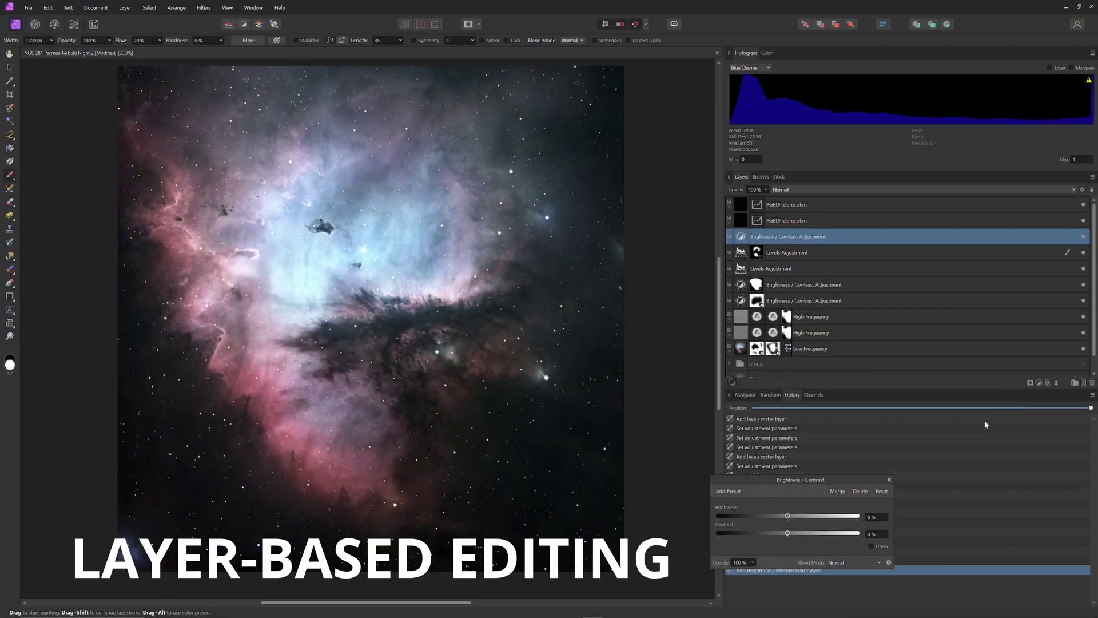
Step: Raise Brightness/Contrast contrast to 7% and paint black on its mask over the nebula
scroll(879, 540, "up", 1)
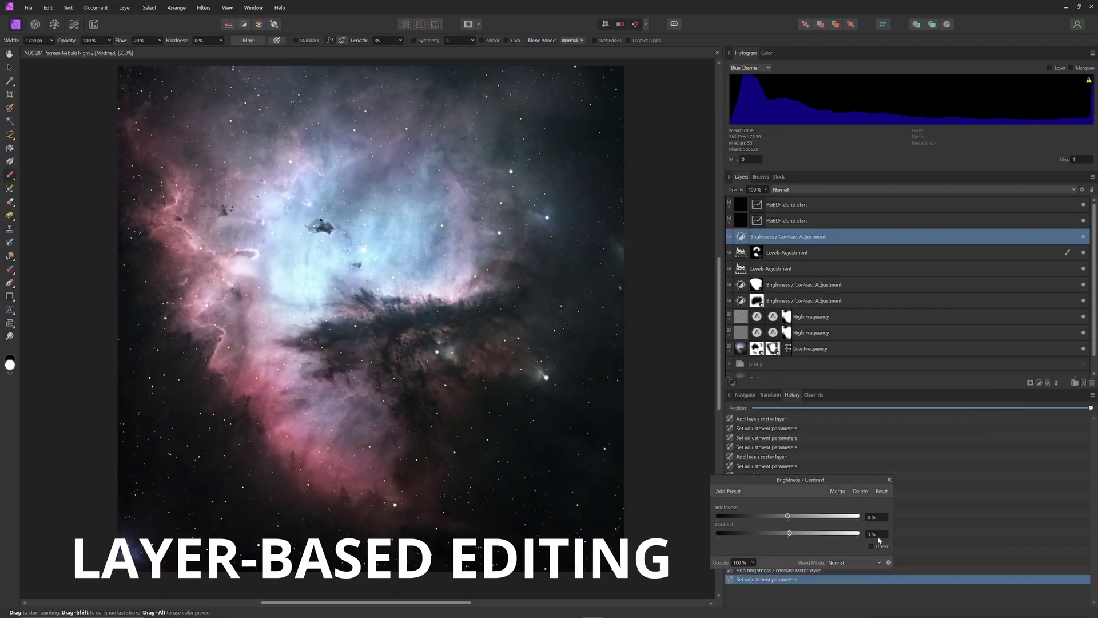
scroll(879, 540, "up", 1)
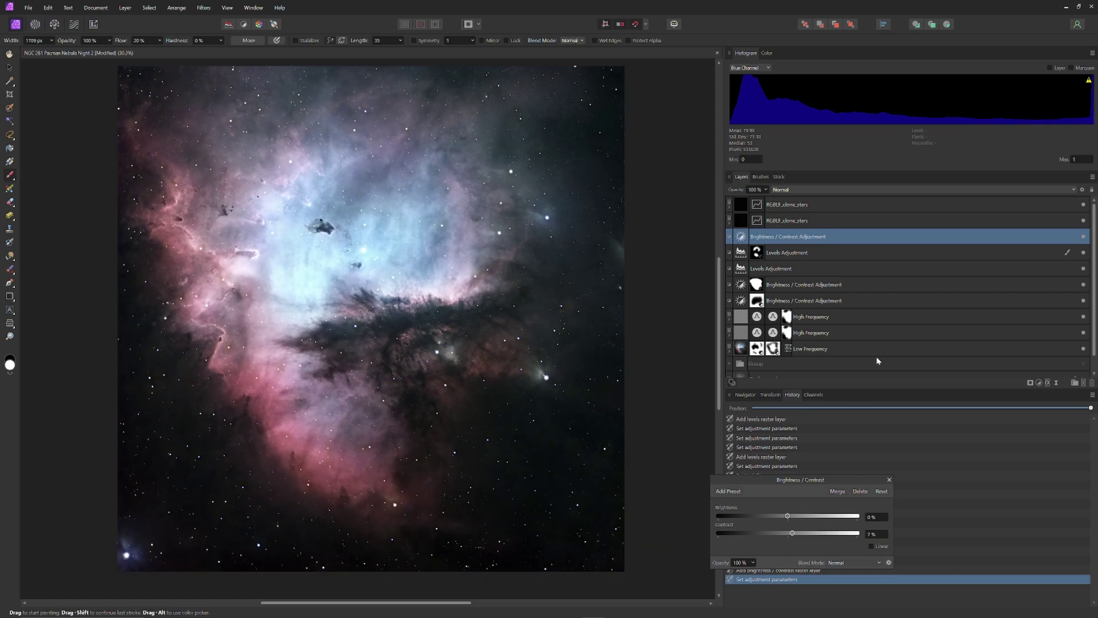
key("x")
mouse_move(304, 275)
left_mouse_down()
mouse_move(320, 269)
mouse_move(309, 283)
mouse_move(323, 280)
mouse_move(262, 301)
left_mouse_up()
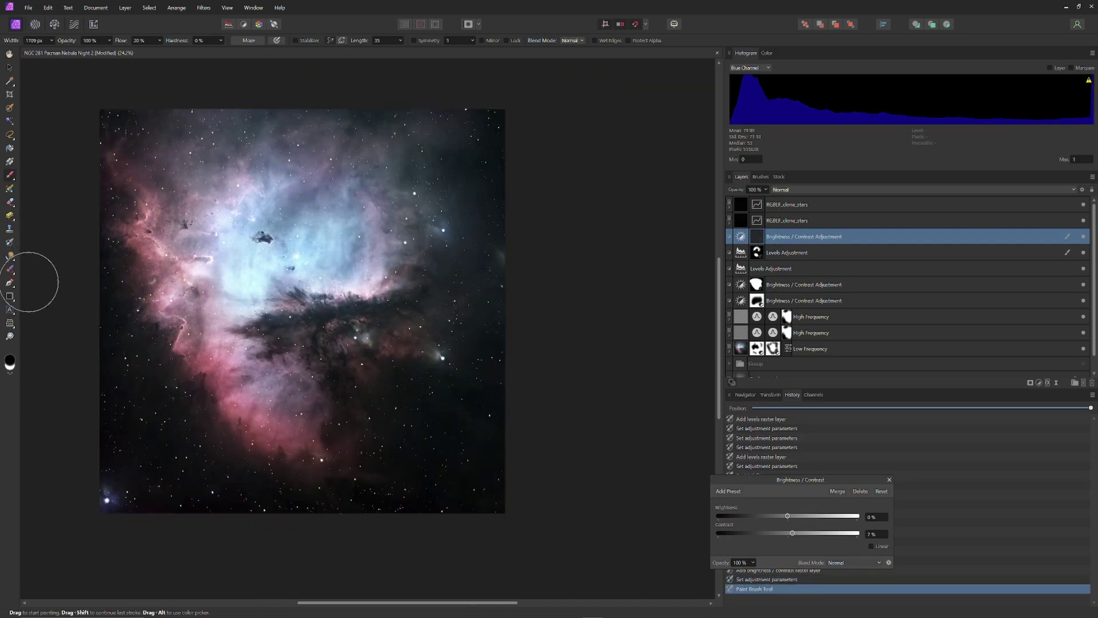
Step: Fit the image to the window and paint further strokes on the contrast mask with a smaller brush
key("h")
left_click_drag(341, 322, 338, 332)
scroll(344, 329, "down", 4)
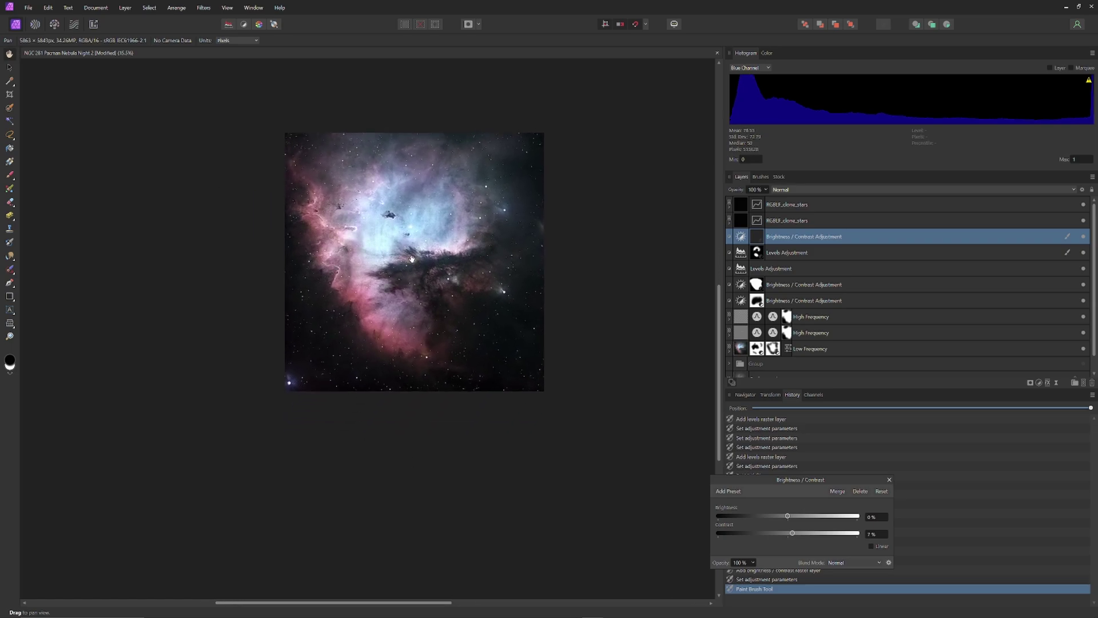
key("ctrl+0")
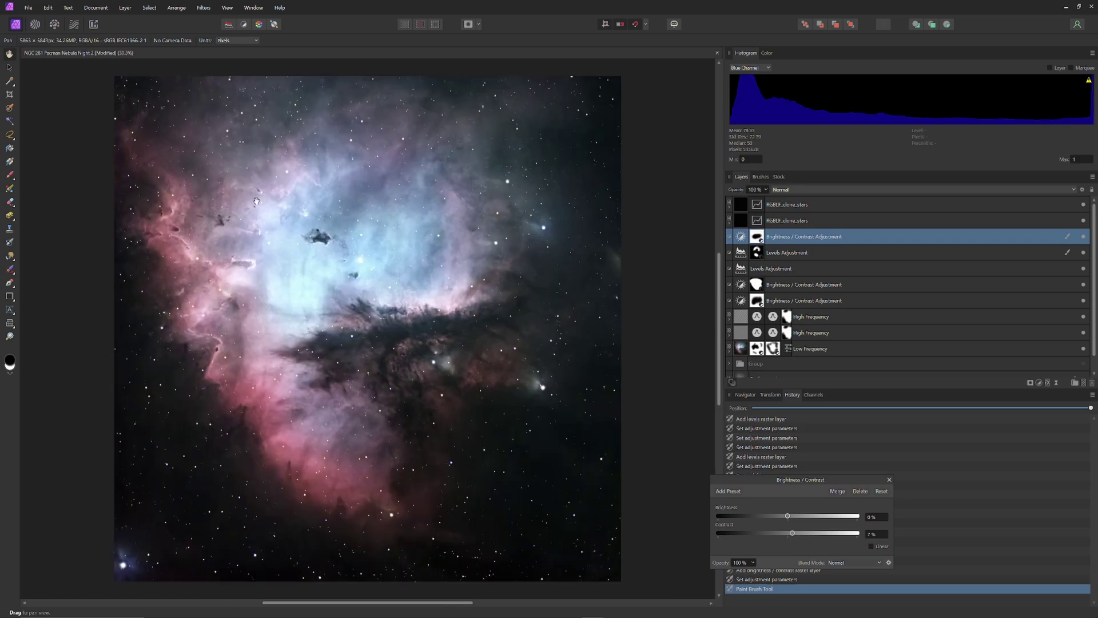
left_click(10, 174)
left_click(96, 266)
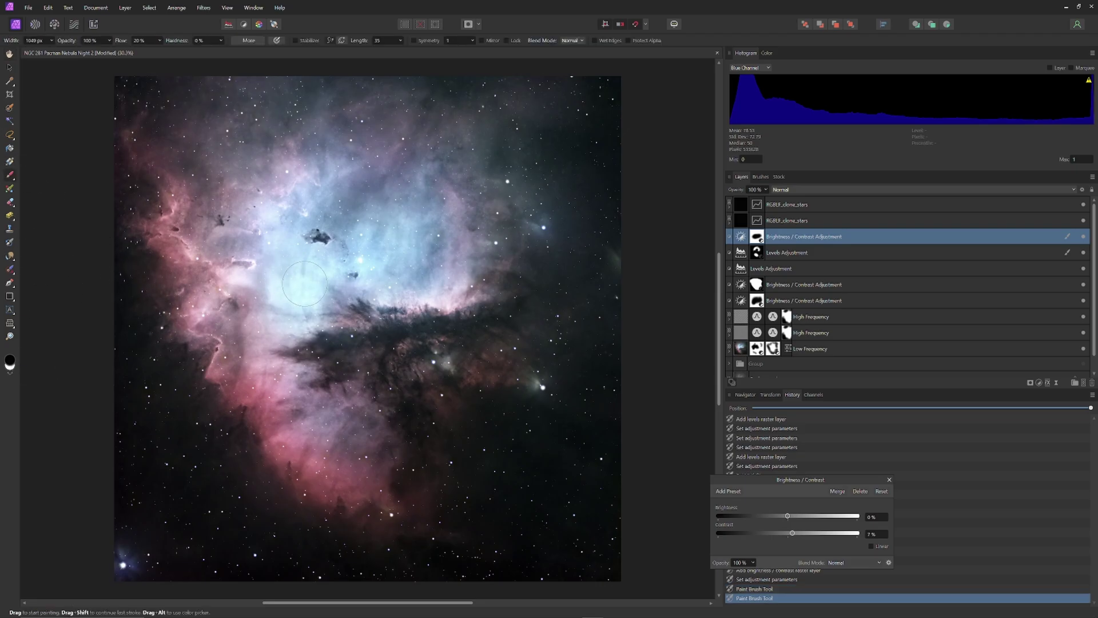
key("bracketleft")
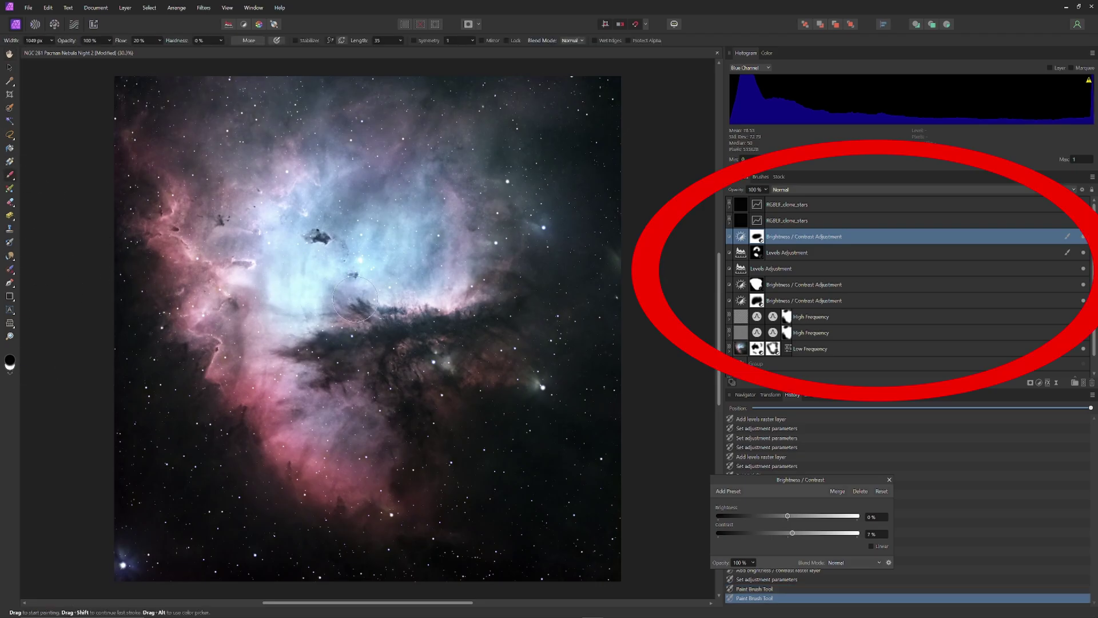
left_click(274, 293)
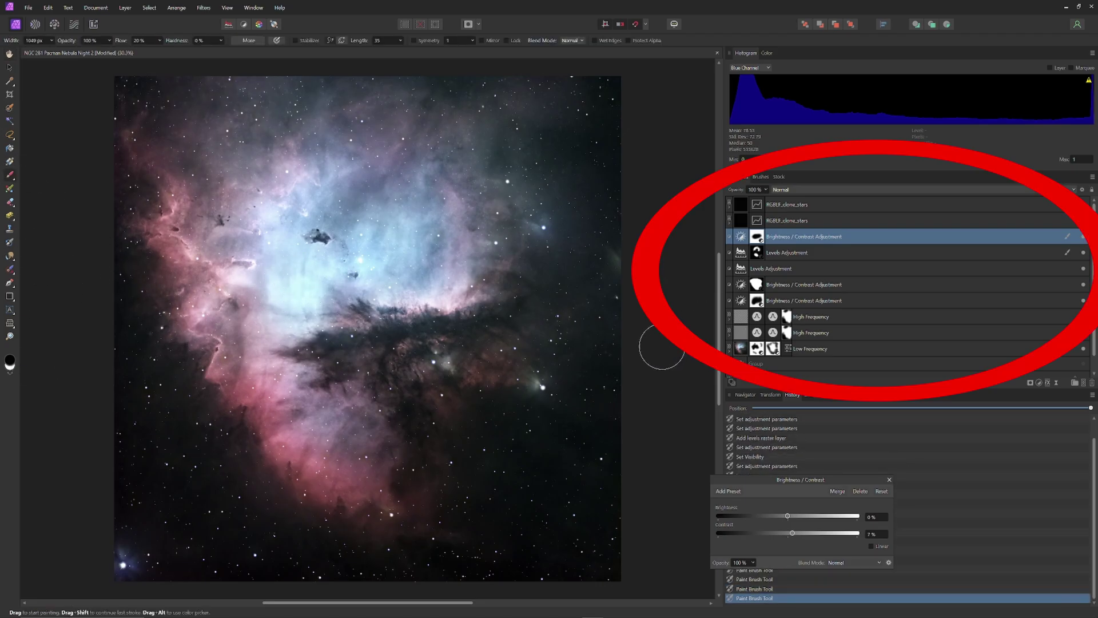
Step: On the Levels layer, switch to the Blue channel and paint its mask over the nebula
left_click(795, 257)
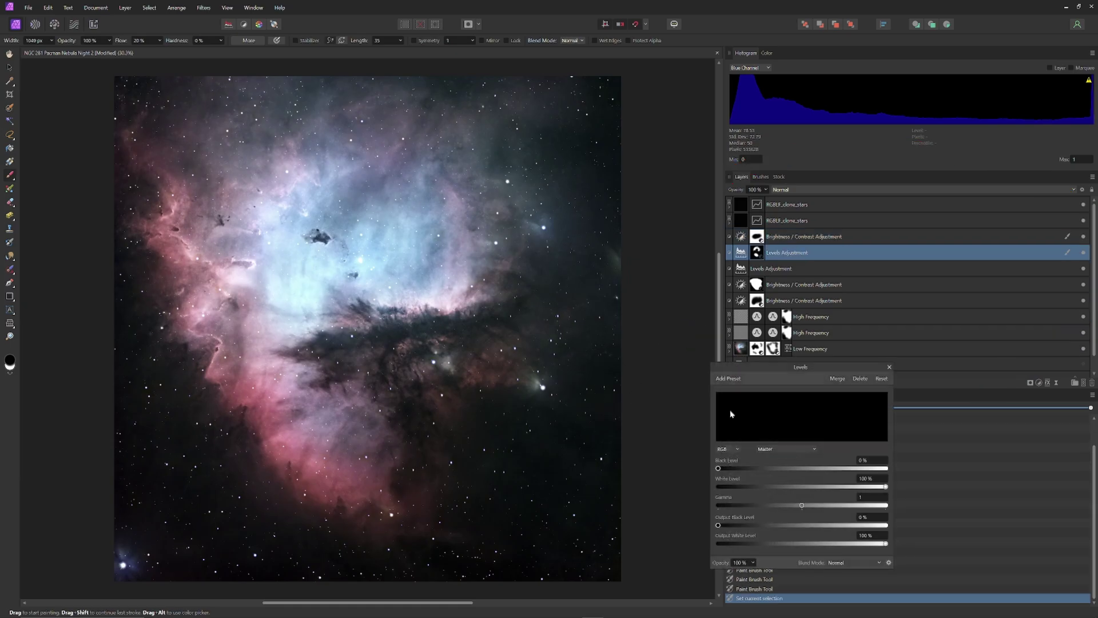
left_click(815, 452)
left_click(784, 489)
left_click(281, 295)
mouse_move(356, 194)
left_mouse_down()
mouse_move(282, 189)
mouse_move(278, 216)
mouse_move(313, 194)
mouse_move(290, 209)
left_mouse_up()
key("bracketleft")
key("bracketleft")
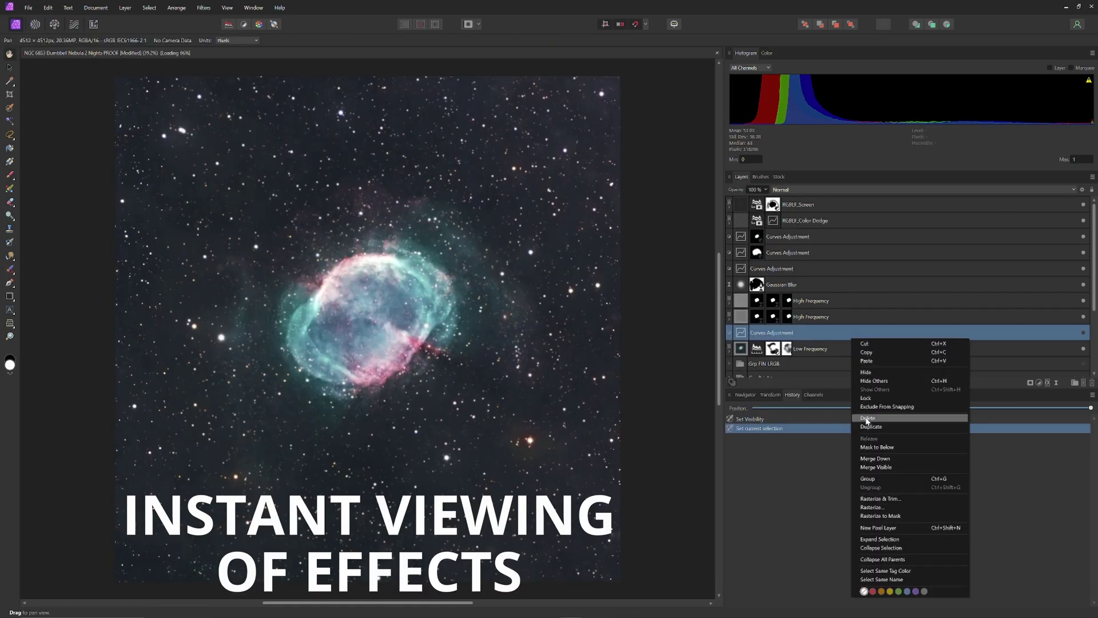
Step: Delete the Curves adjustment and select the lower Levels layer inside the Low Frequency group
left_click(866, 419)
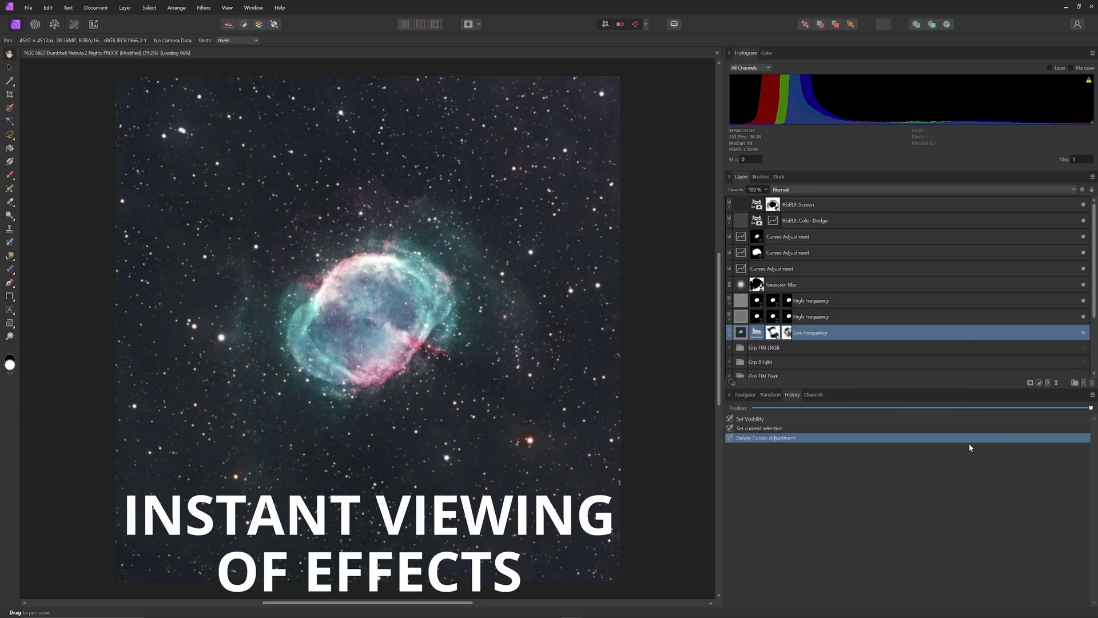
left_click(729, 337)
scroll(795, 335, "down", 3)
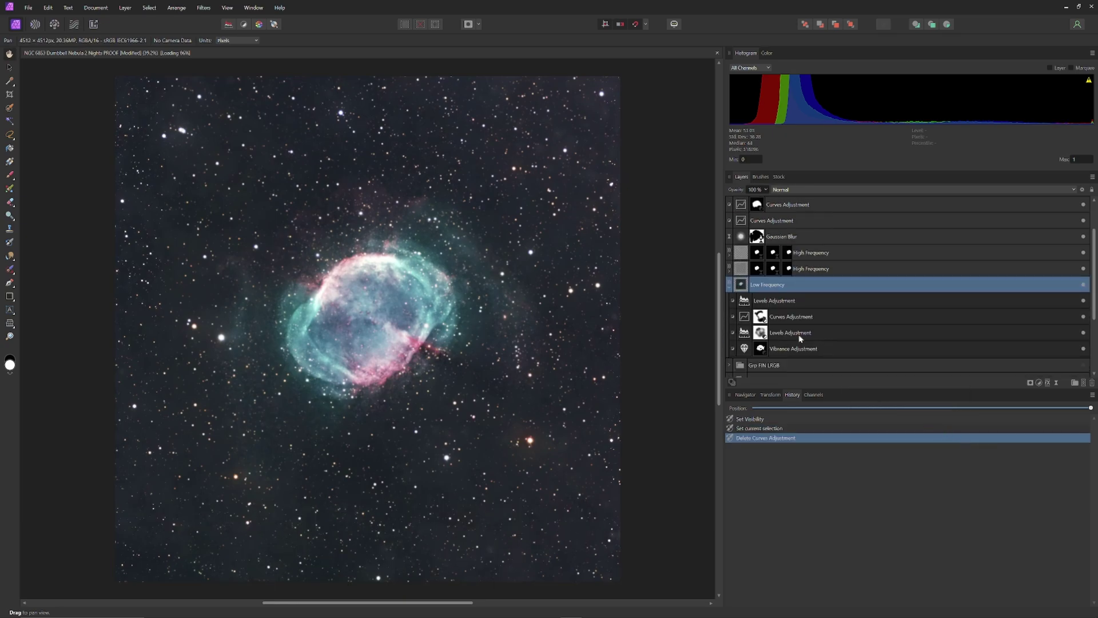
left_click(796, 335)
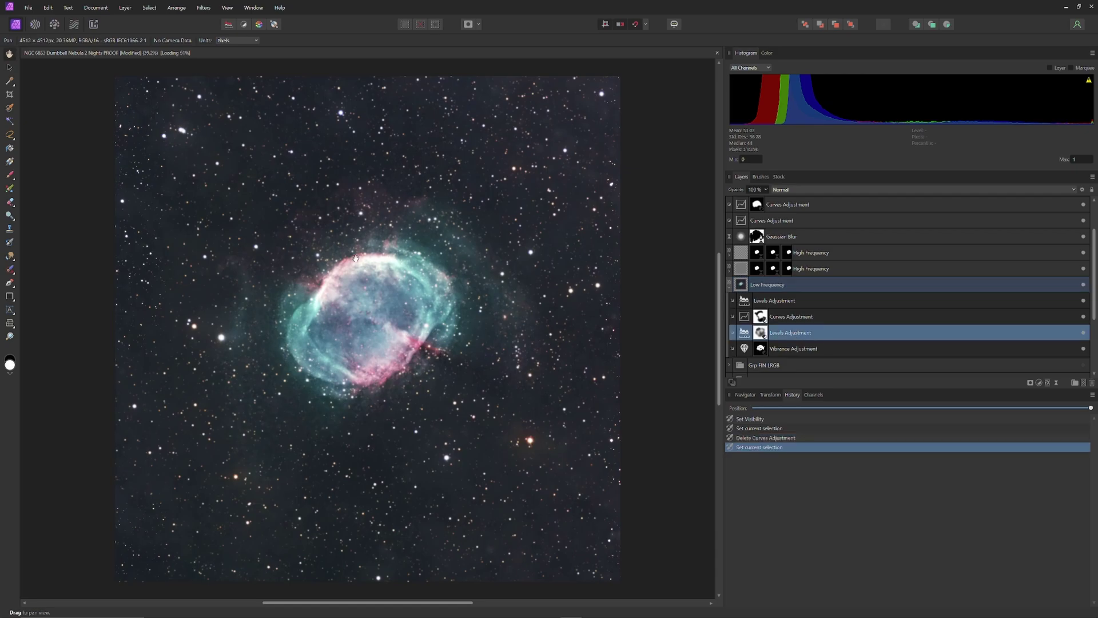
scroll(355, 259, "up", 2)
scroll(355, 259, "up", 2)
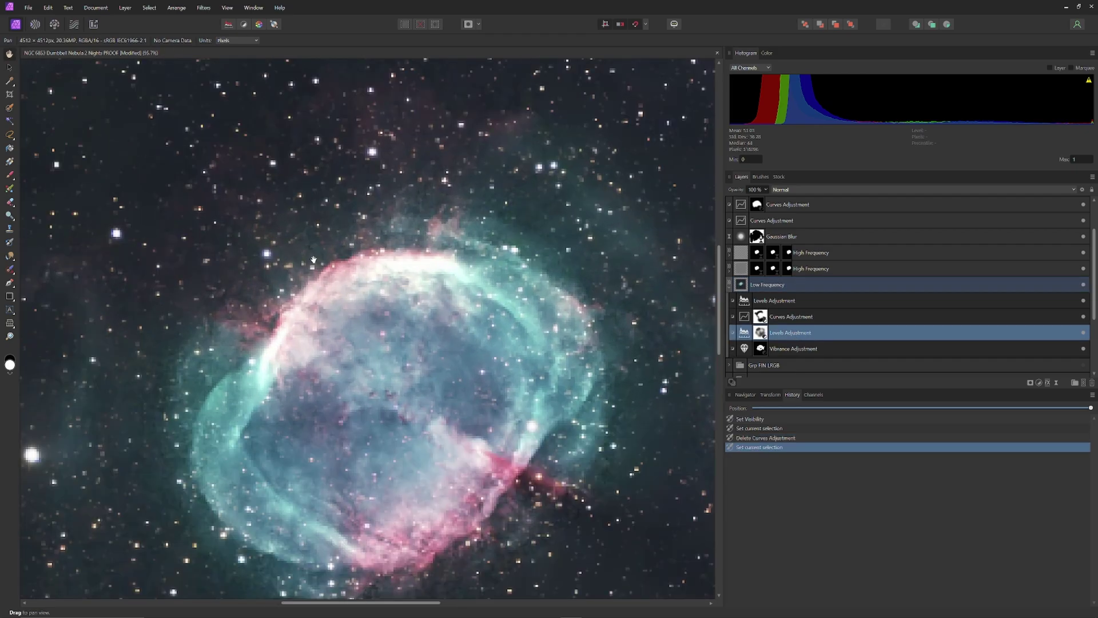
Step: Choose the Paint Brush with black colour and 18% flow
left_click(9, 175)
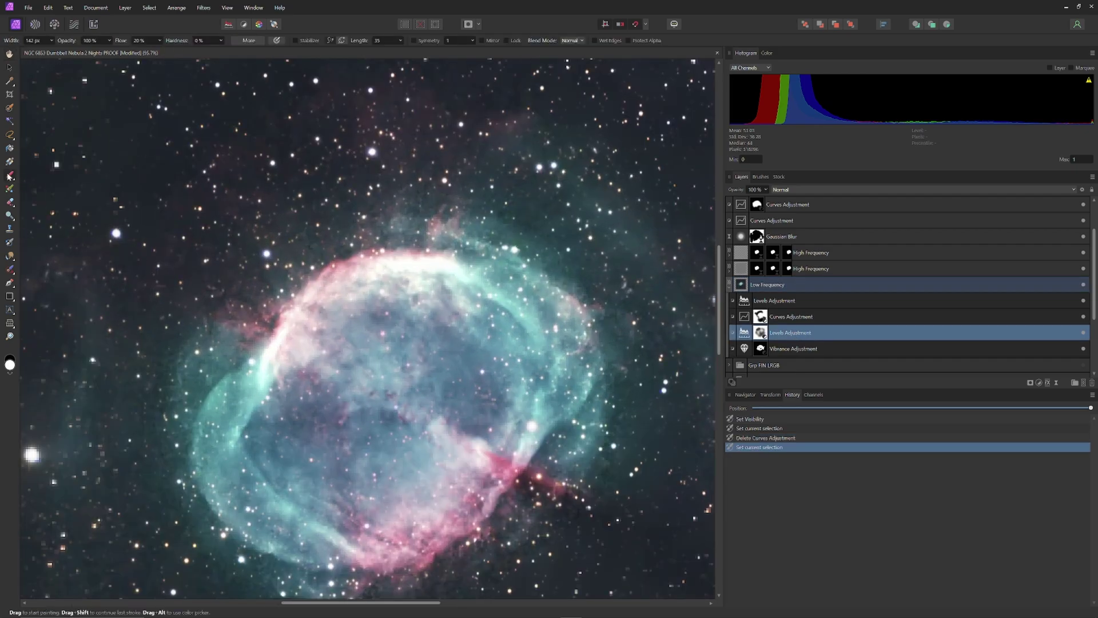
left_click(8, 356)
left_click(160, 40)
left_click_drag(162, 47, 143, 43)
scroll(720, 270, "down", 3)
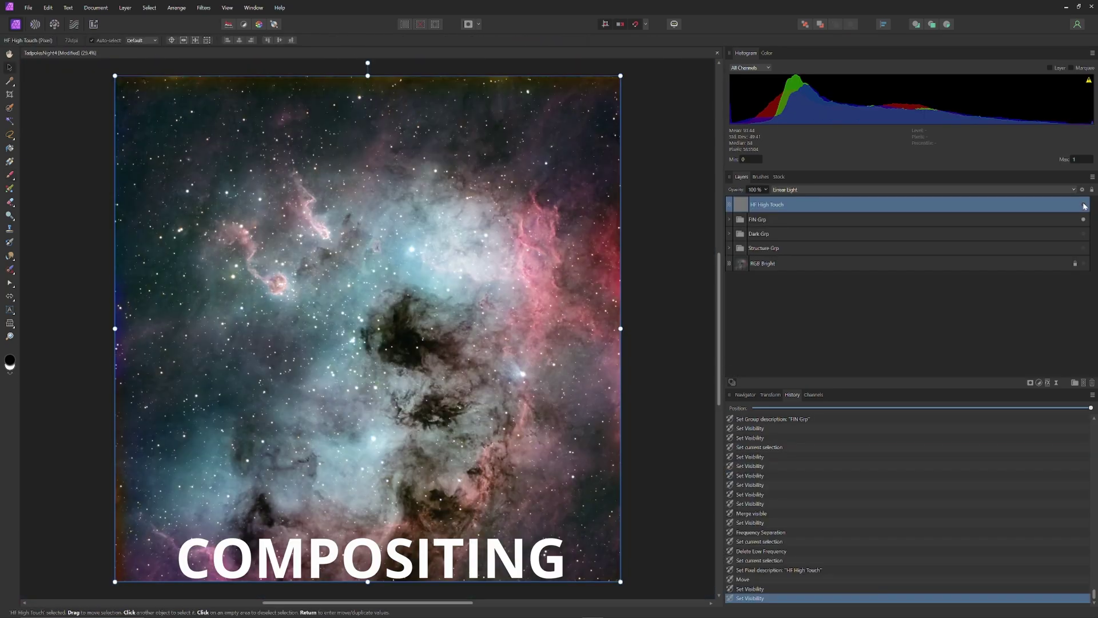
Step: Set the merged layer to Soft Light and name it 'HF Ultra for white mountain'
left_click(845, 191)
left_click(831, 226)
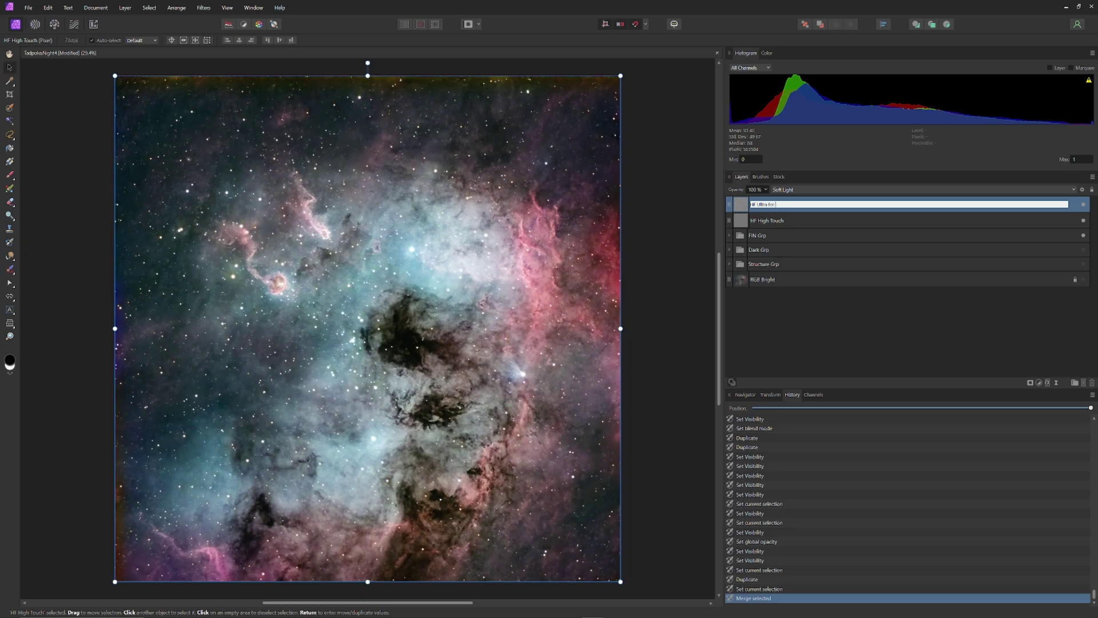
key("Return")
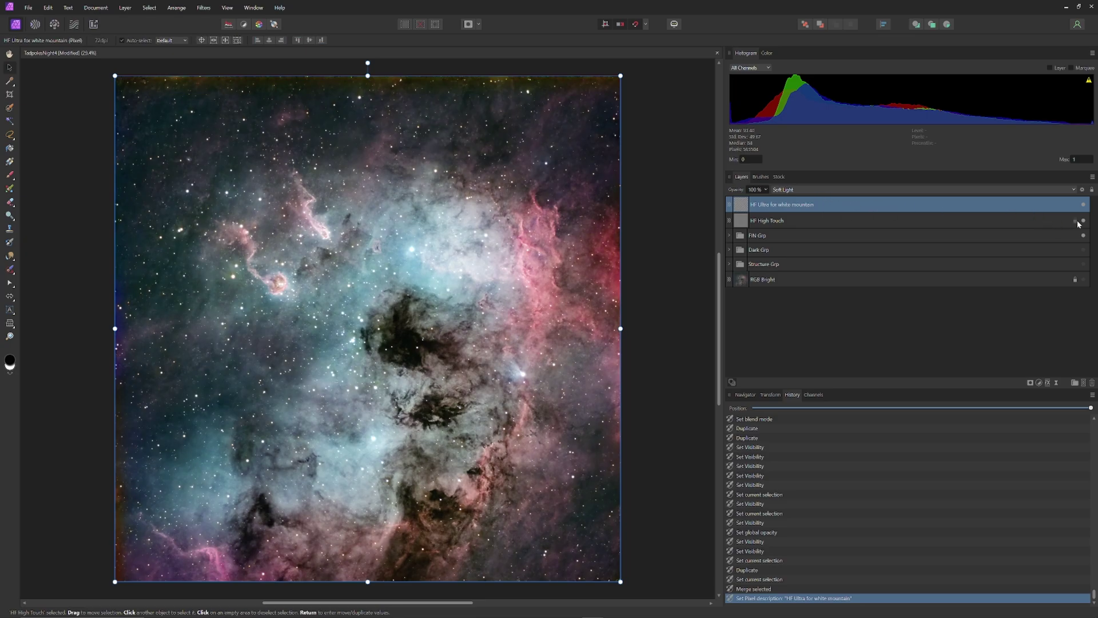
Step: Select HF High Touch and browse its blend mode options
left_click(1010, 225)
left_click(843, 190)
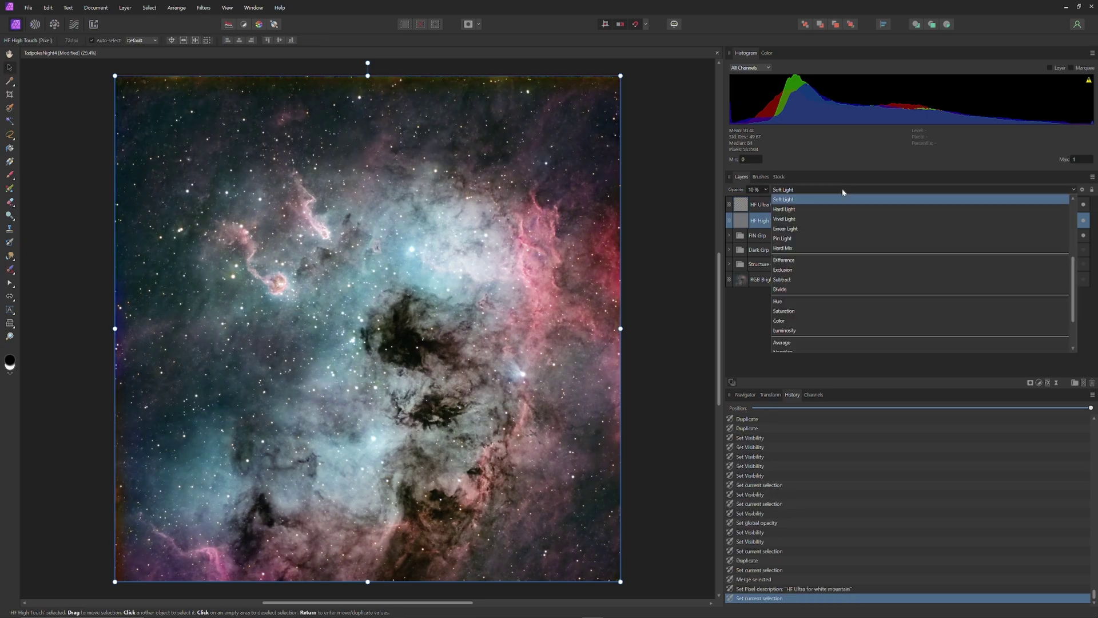
scroll(836, 201, "up", 2)
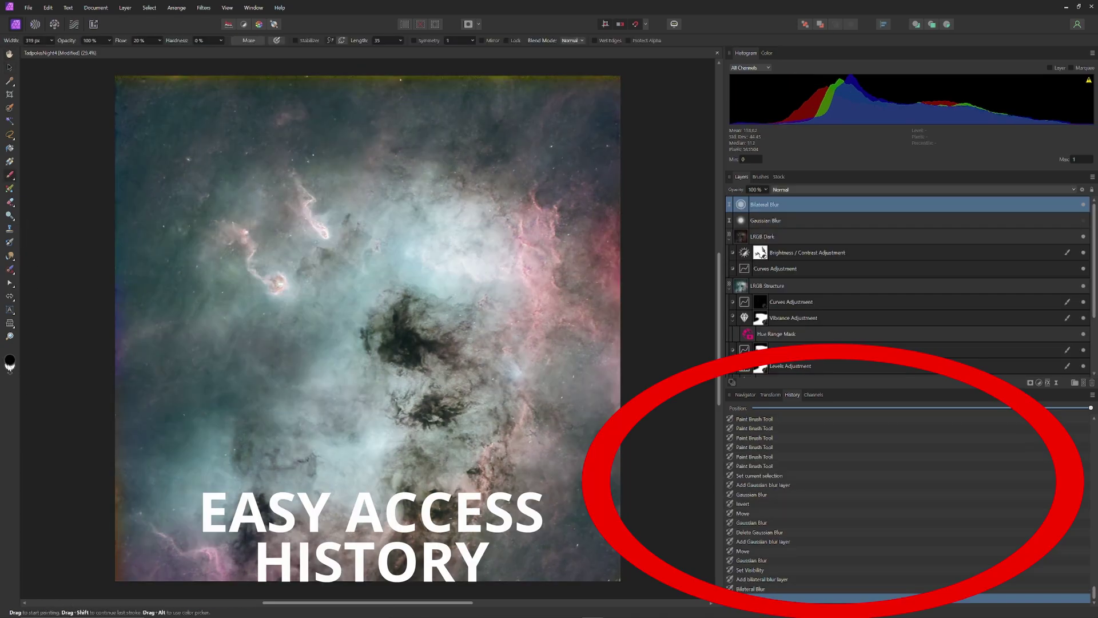
Step: With white and a larger brush, paint the Bilateral Blur mask along the top-left and top edges
left_click(9, 370)
key("bracketright")
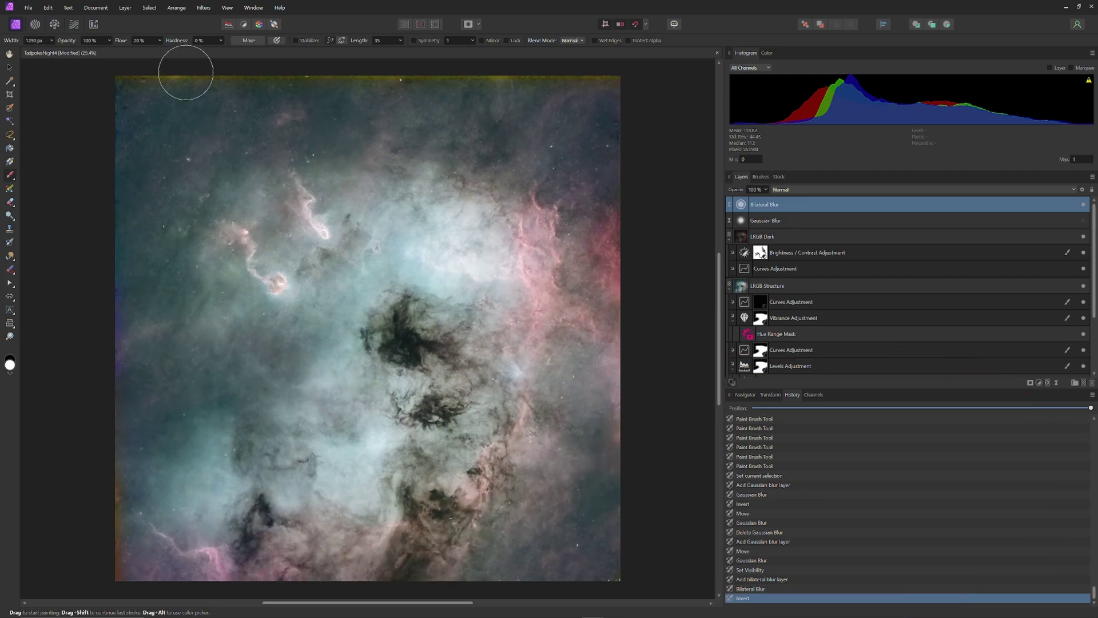
key("bracketright")
left_click_drag(169, 81, 228, 86)
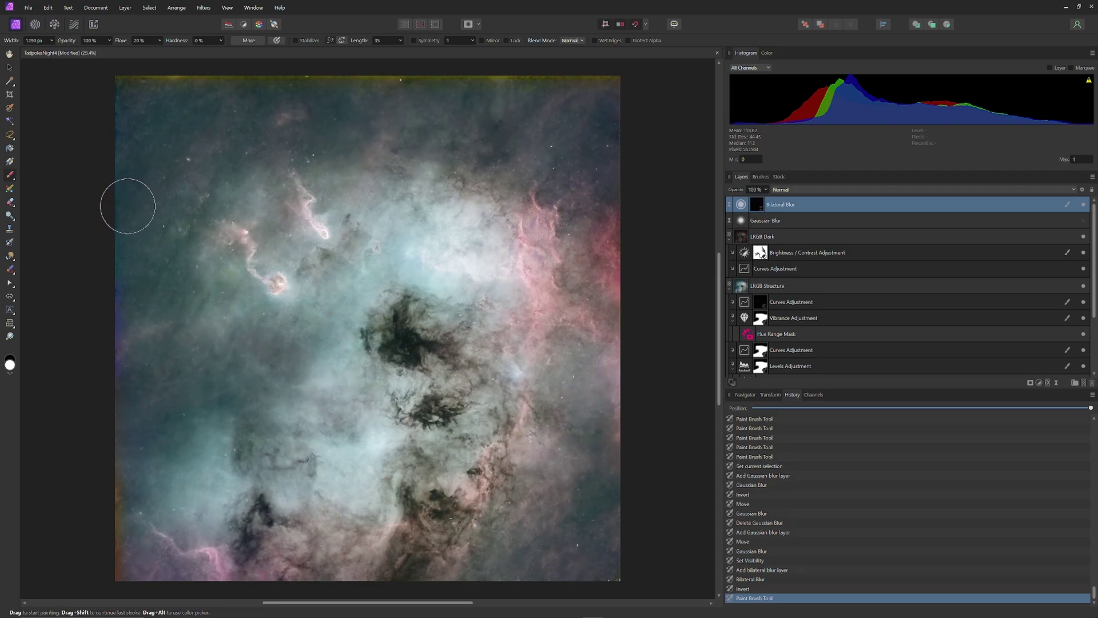
mouse_move(127, 208)
left_mouse_down()
mouse_move(152, 120)
mouse_move(198, 81)
left_mouse_up()
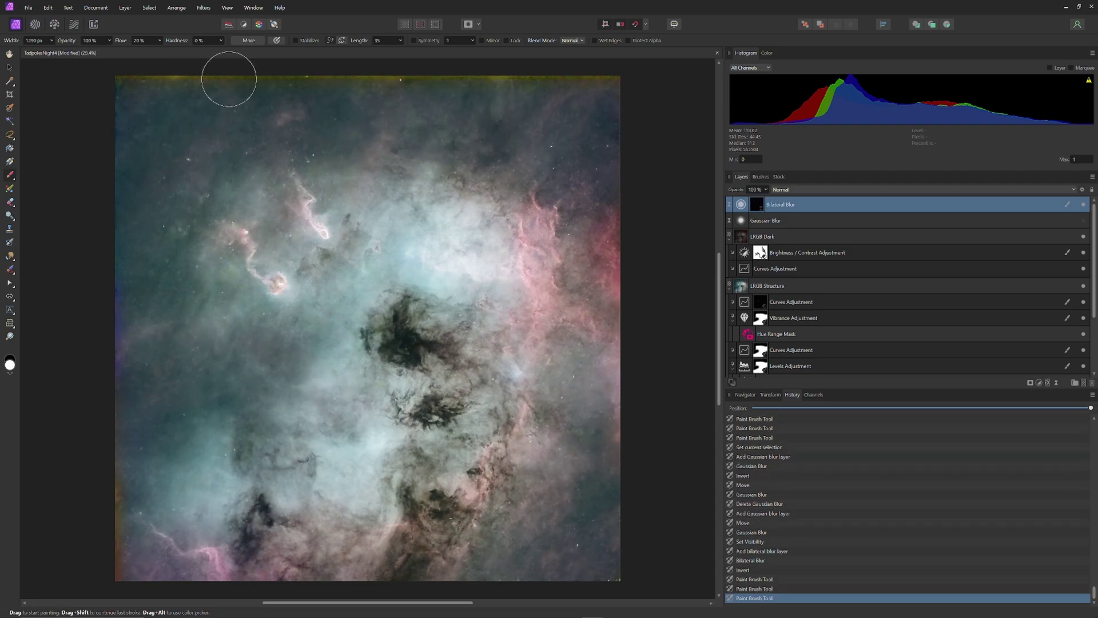
mouse_move(229, 79)
left_mouse_down()
mouse_move(313, 95)
mouse_move(271, 110)
mouse_move(336, 103)
left_mouse_up()
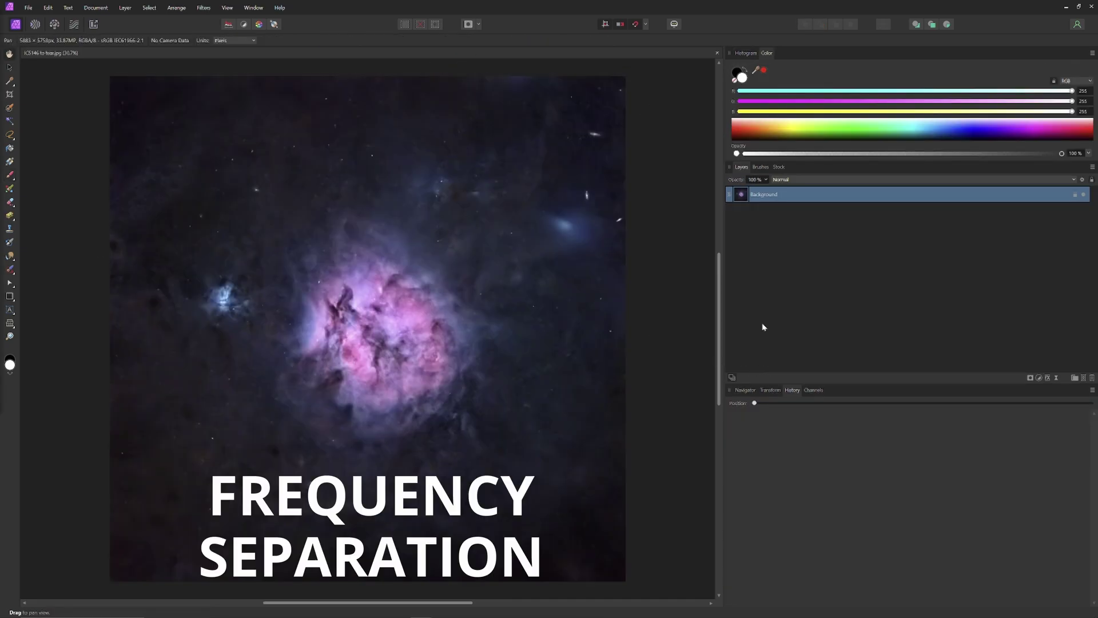
Step: Unlock Background, apply Frequency Separation with a 100 px radius, and toggle the Low Frequency layer's visibility
left_click(1074, 195)
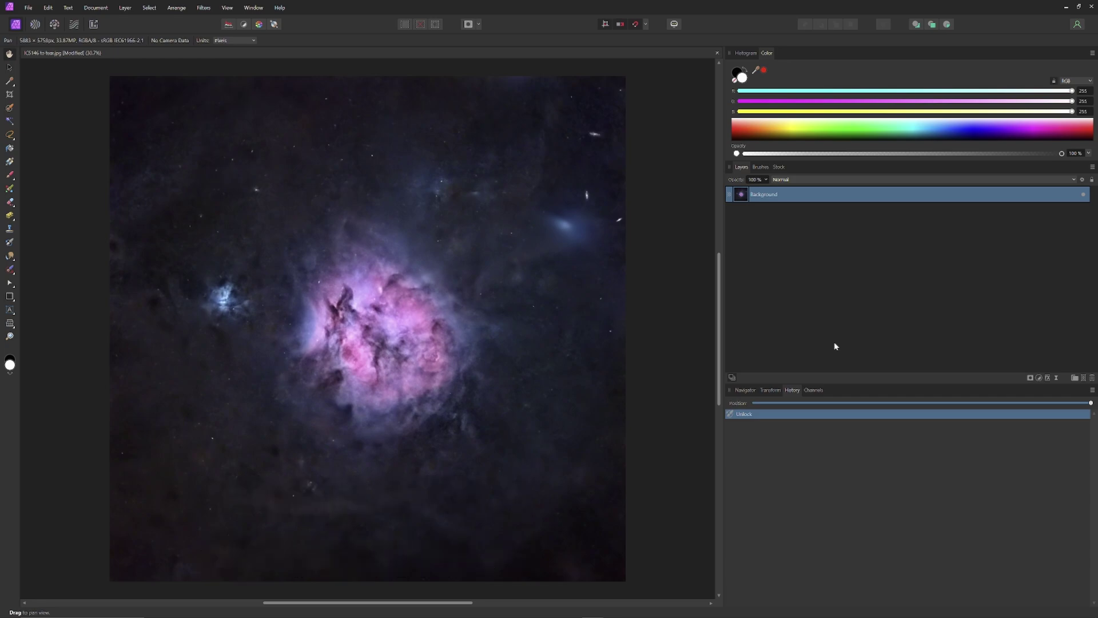
left_click(204, 9)
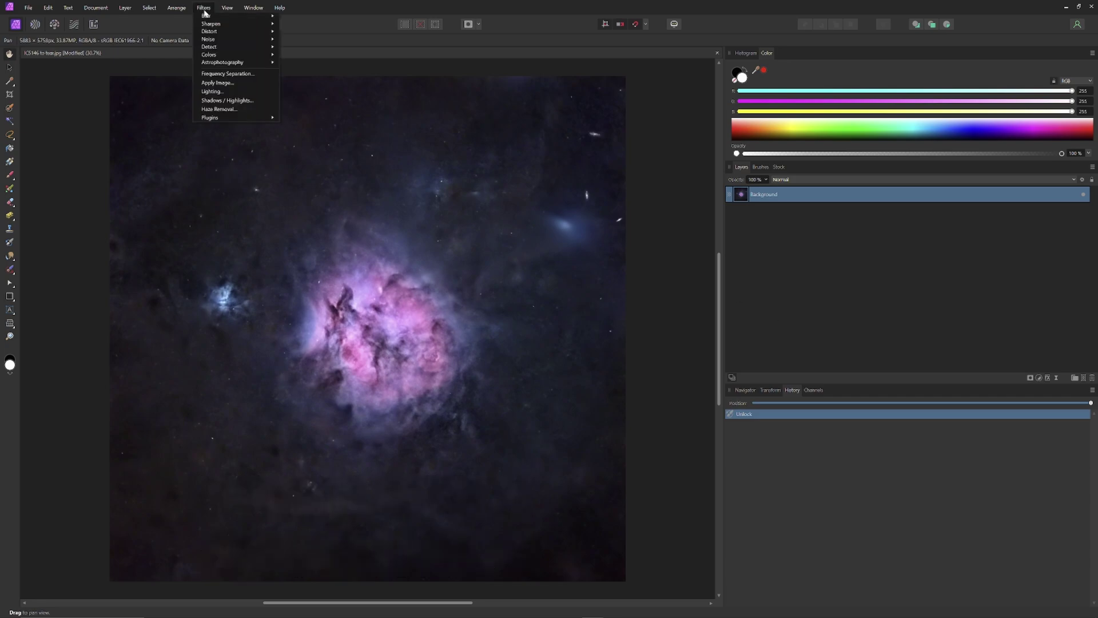
left_click(266, 75)
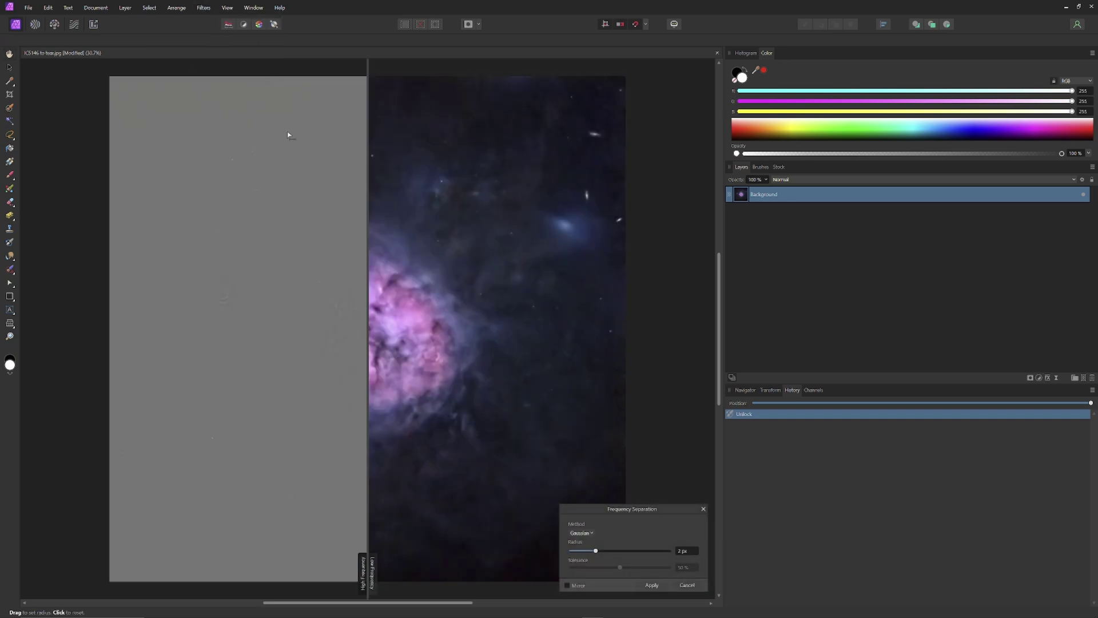
left_click_drag(368, 328, 396, 366)
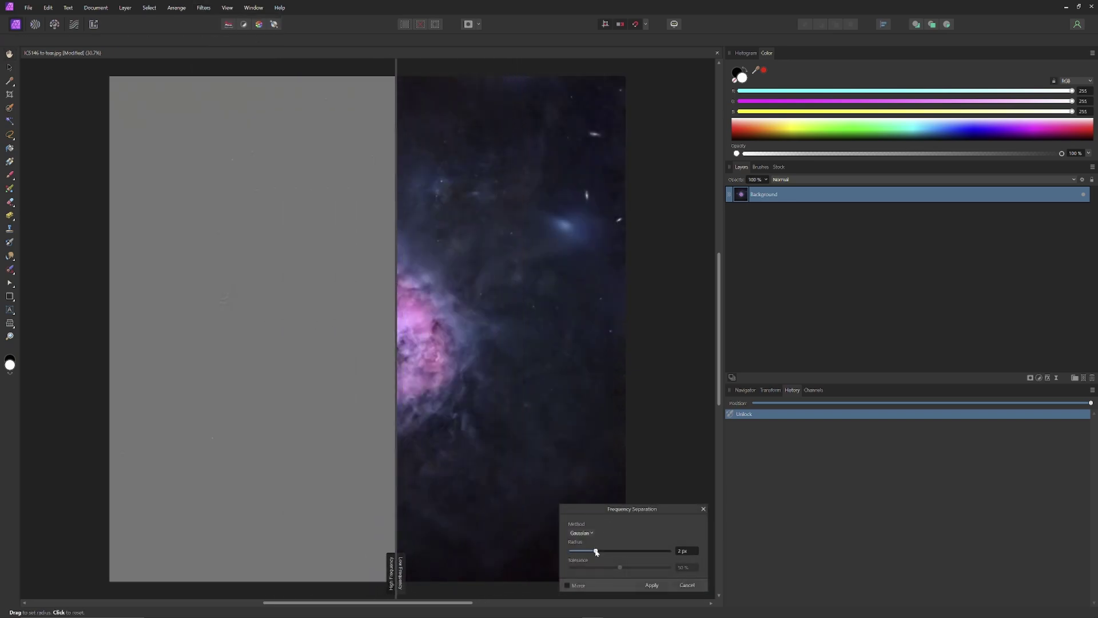
left_click_drag(595, 551, 668, 551)
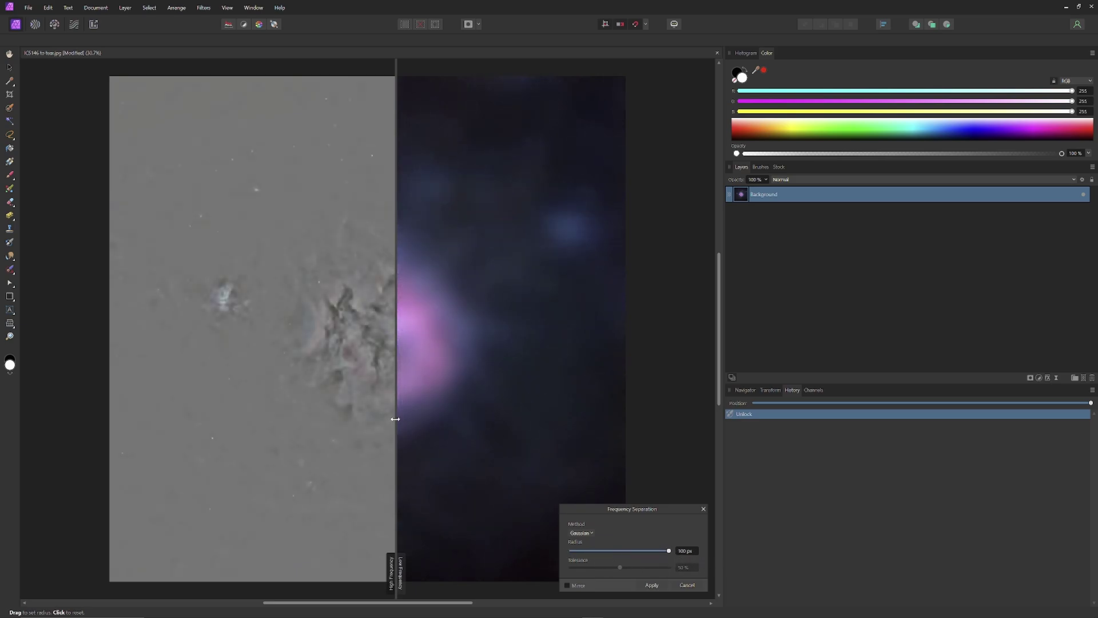
left_click_drag(395, 419, 271, 442)
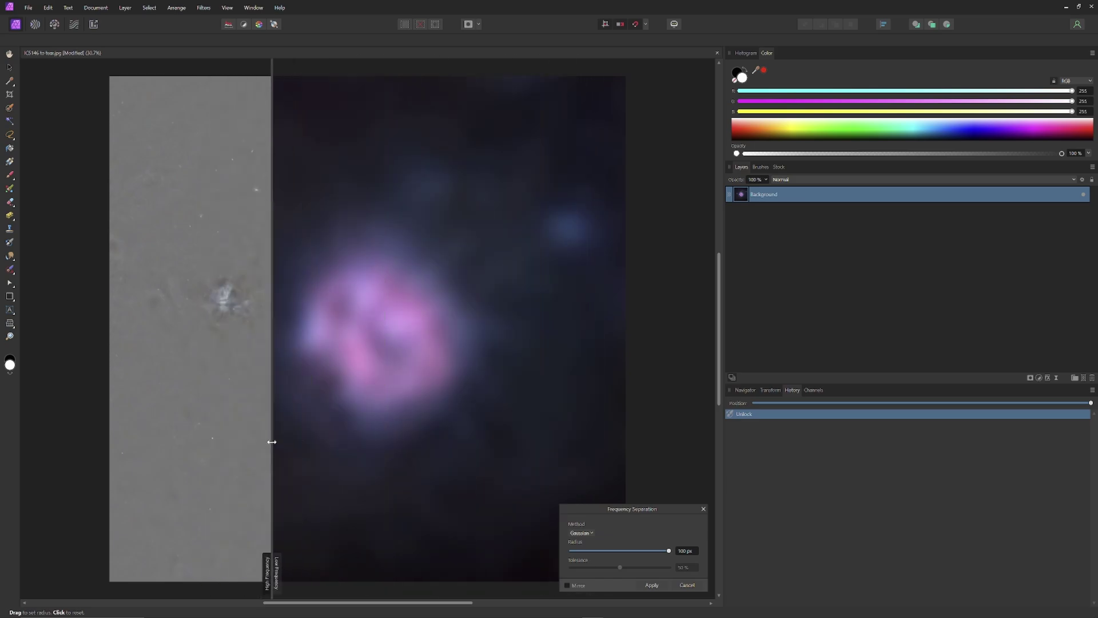
left_click(653, 584)
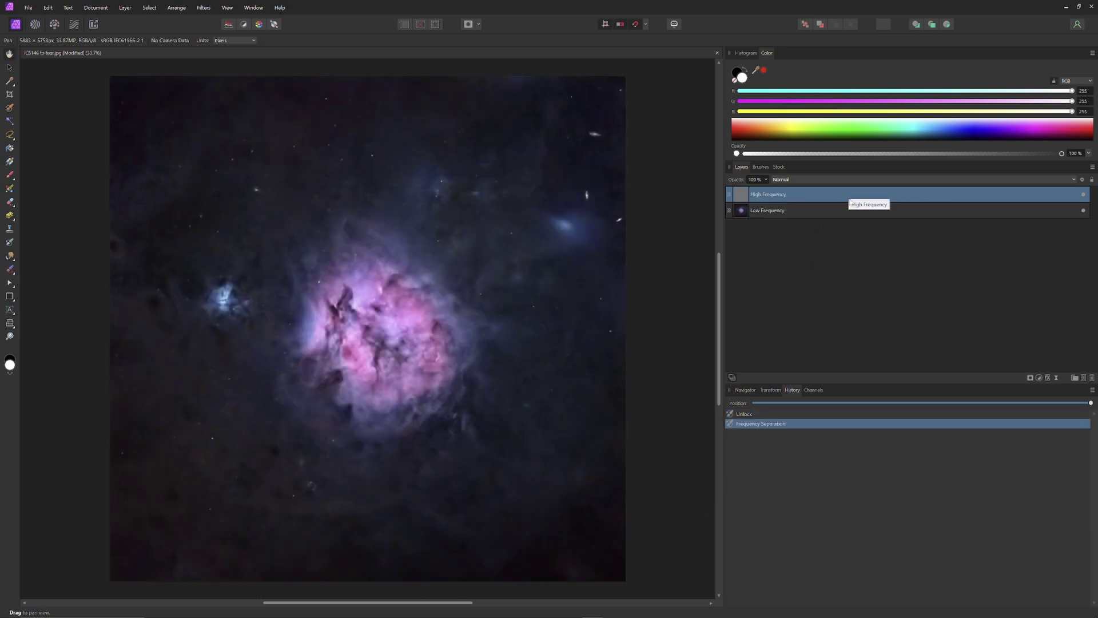
left_click(1083, 210)
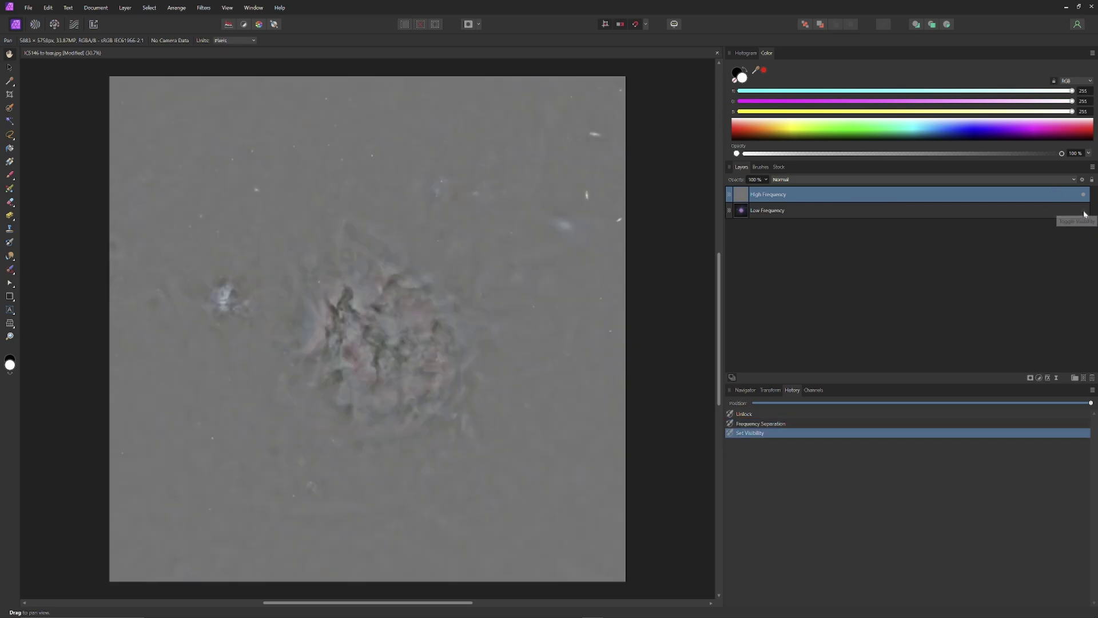
left_click(1083, 210)
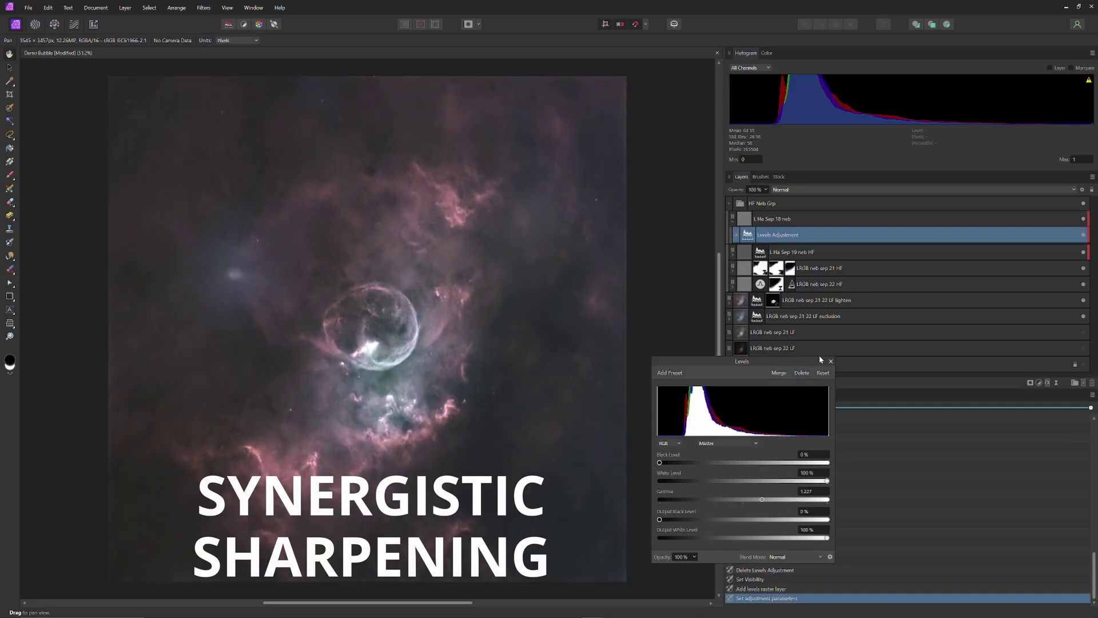
Step: Add an Unsharp Mask live filter (radius 3.4 px, factor 0.674) to L Ha Sep 19 neb HF
left_click(831, 360)
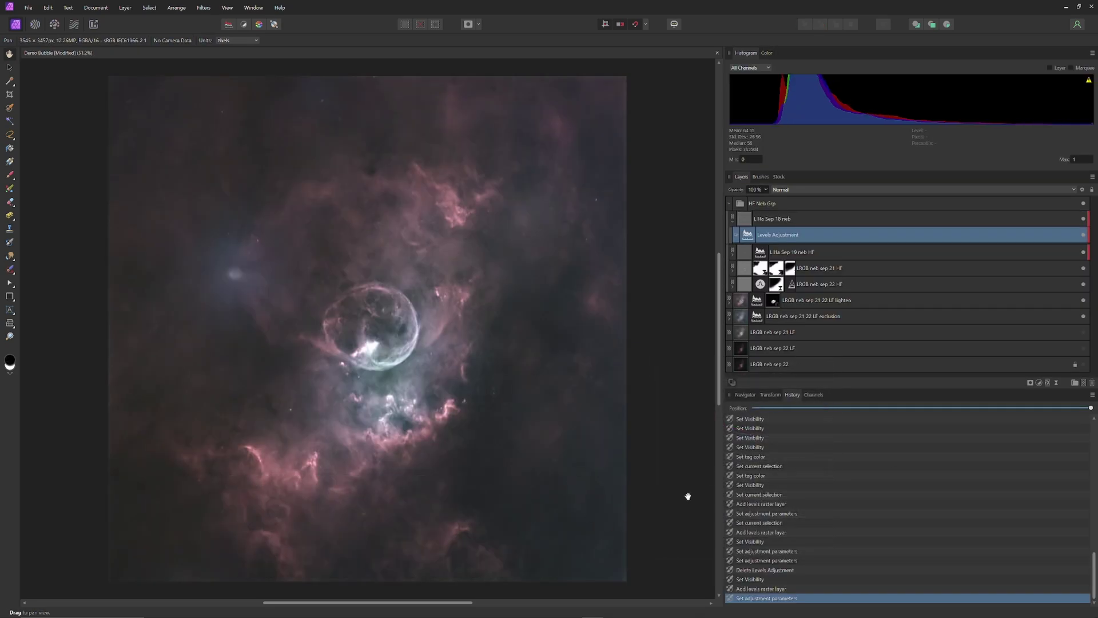
left_click(733, 252)
left_click(852, 252)
left_click(1057, 383)
left_click(1029, 174)
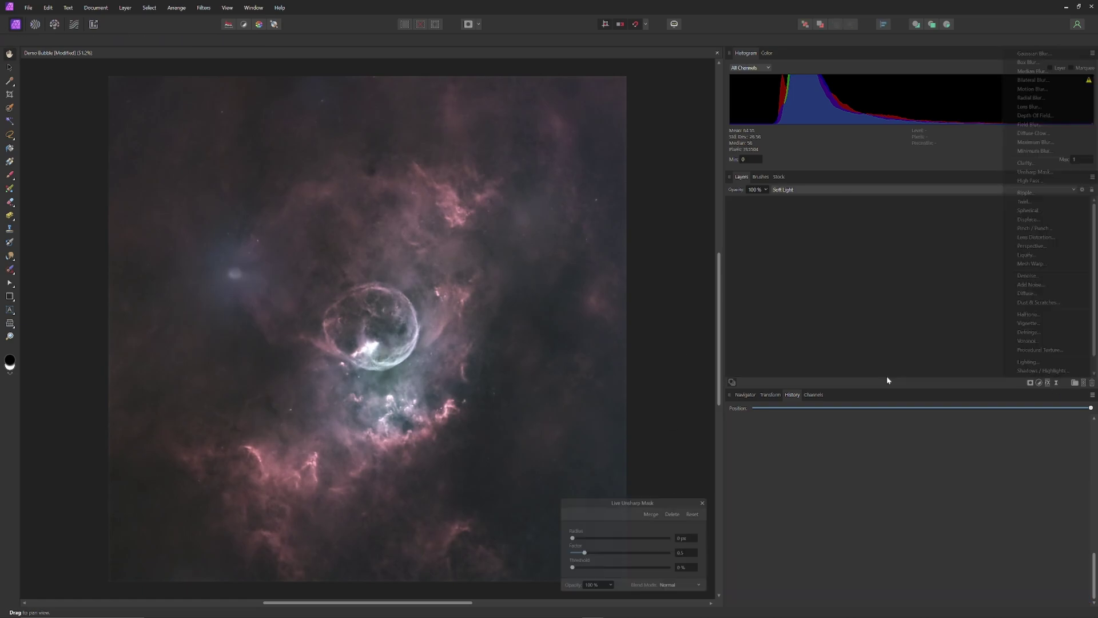
left_click_drag(571, 539, 589, 554)
left_click(704, 502)
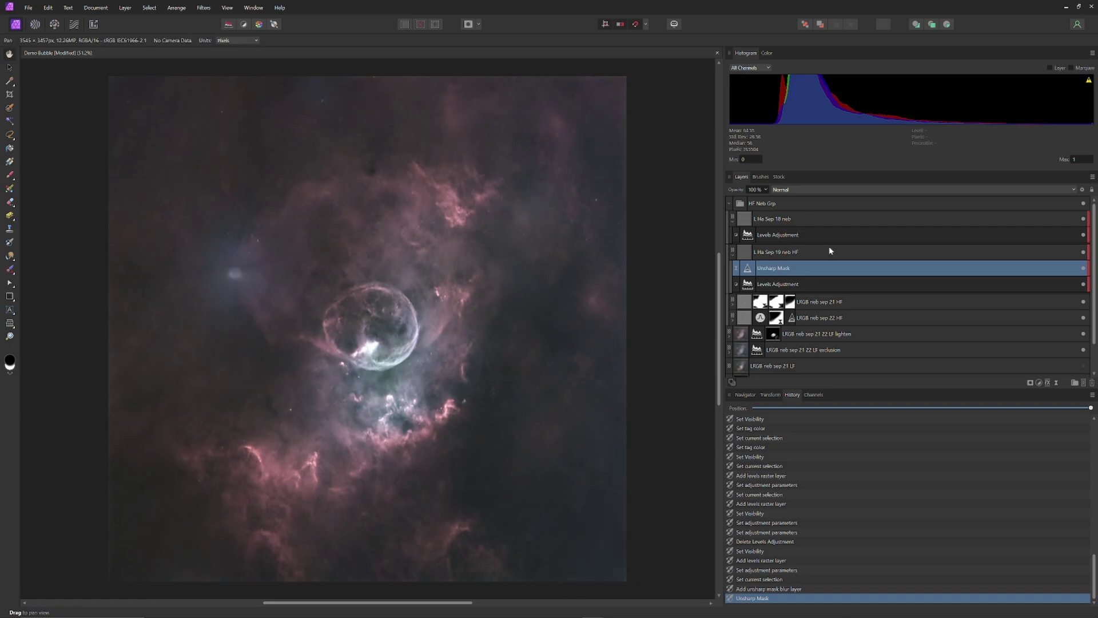
Step: Add a Clarity live filter at 31% strength to the same HF layer
left_click(829, 252)
left_click(1057, 383)
left_click(1025, 163)
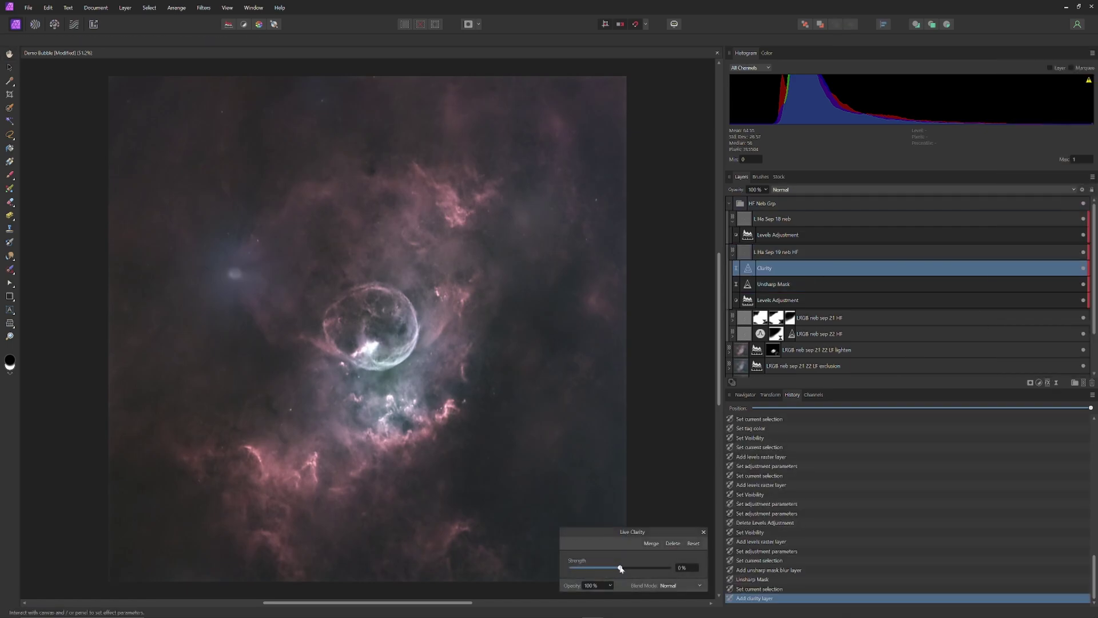
left_click_drag(623, 569, 637, 570)
left_click(703, 531)
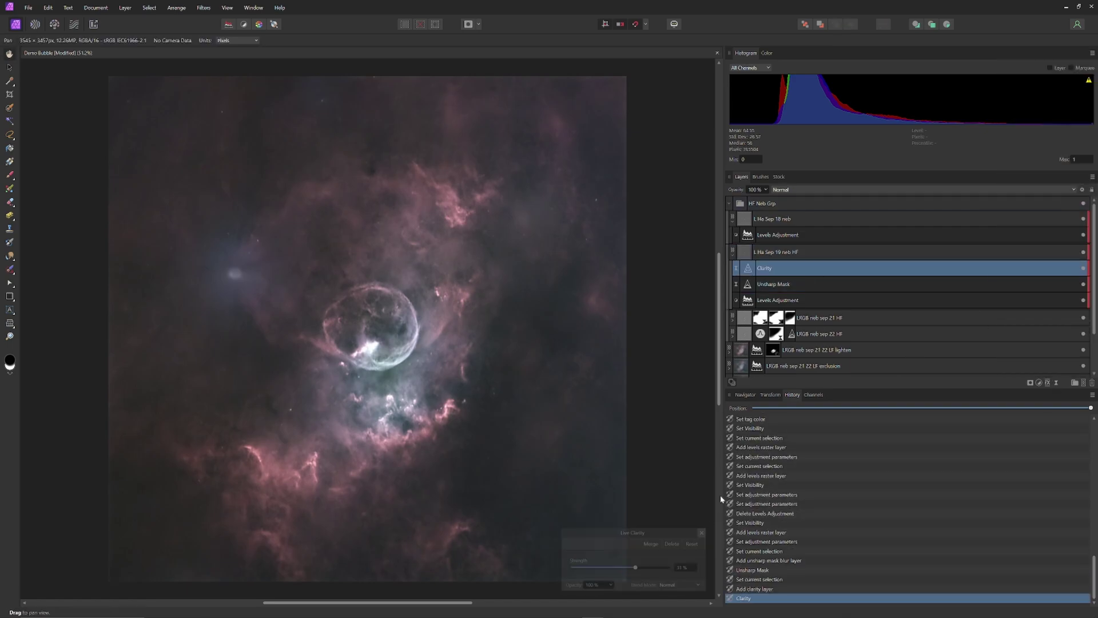
Step: Add a High Pass live filter in Soft Light blend with a 0.7 px radius
left_click(811, 252)
left_click(1058, 383)
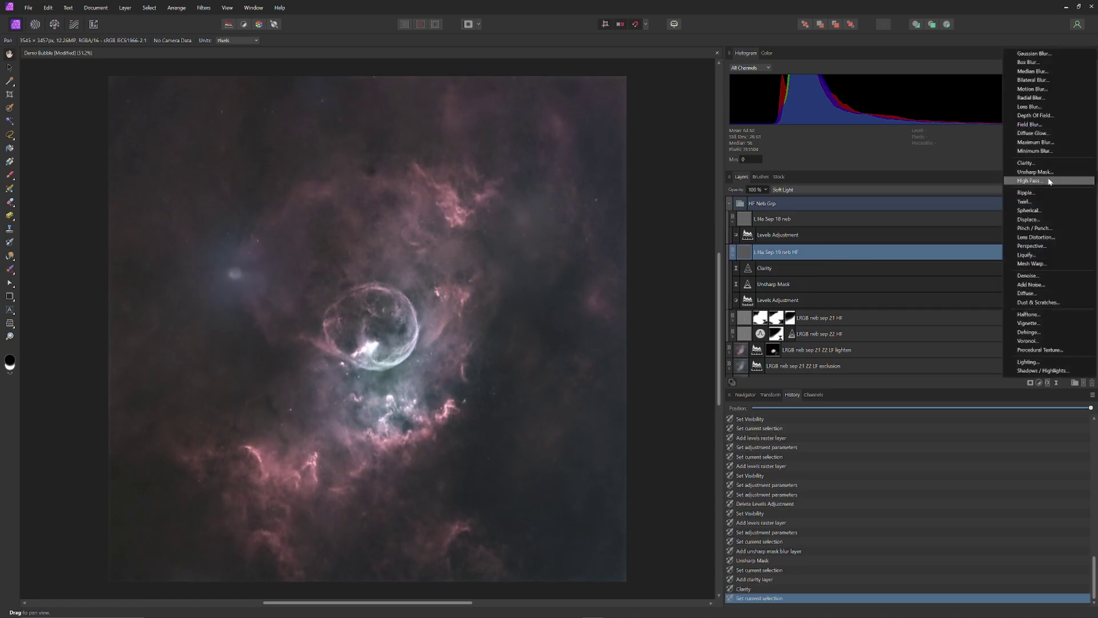
left_click(1026, 180)
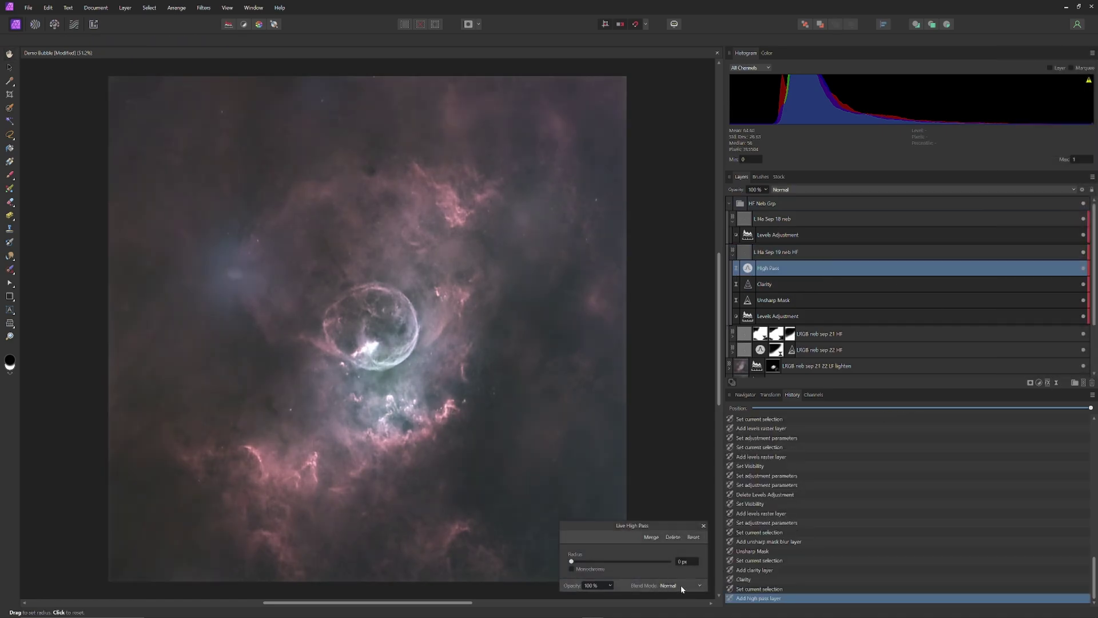
left_click(681, 585)
left_click(678, 495)
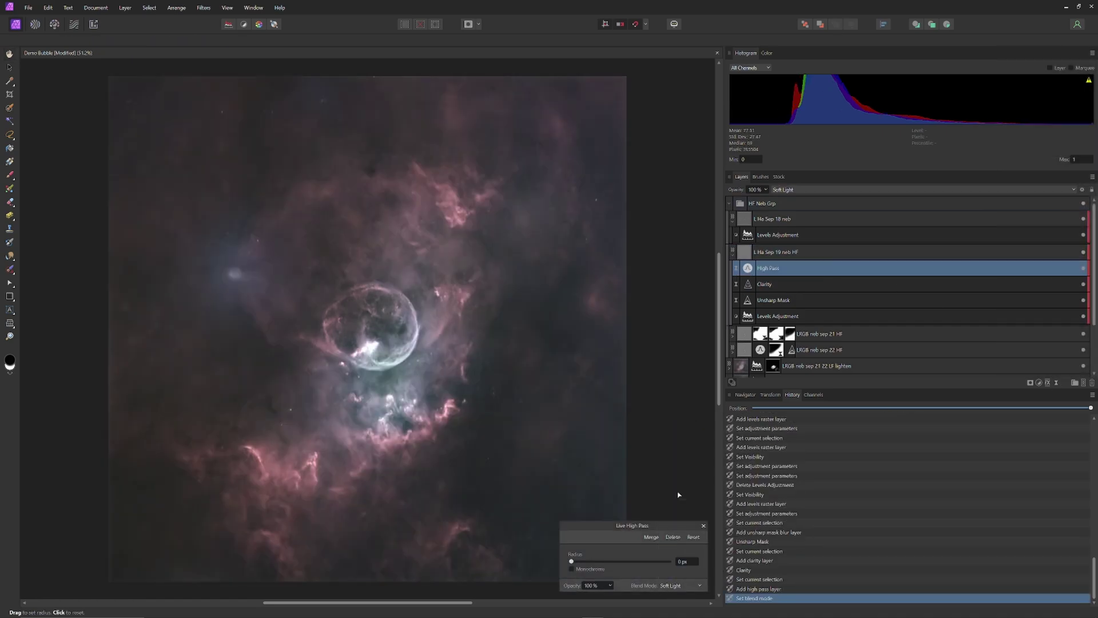
left_click_drag(571, 561, 587, 564)
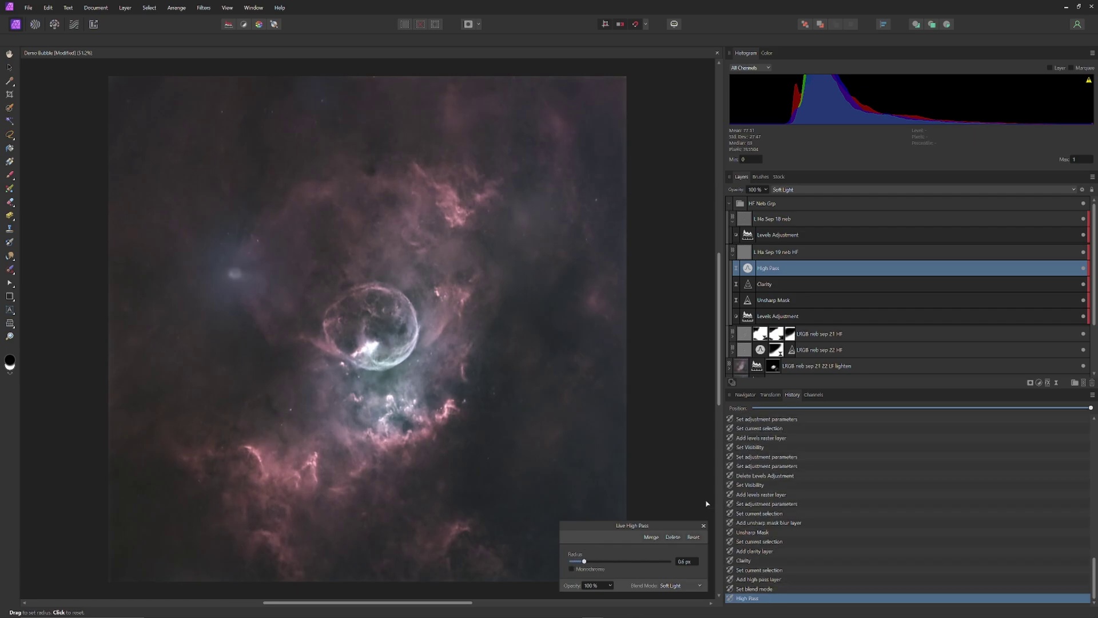
left_click(703, 525)
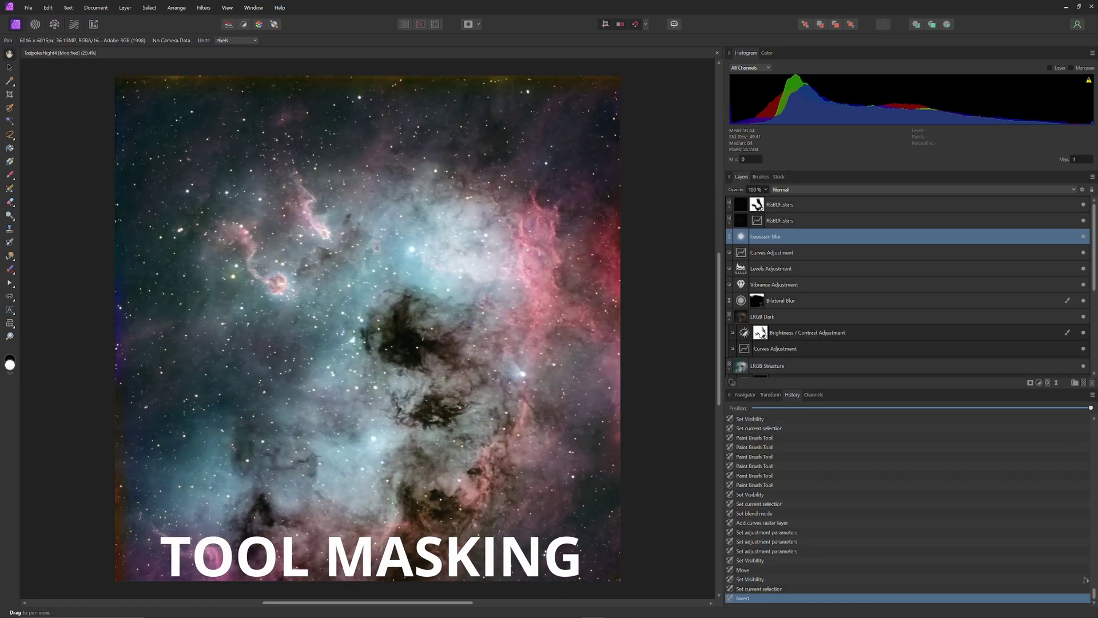
Step: Set up a black, soft paint brush about 1300 px wide with low flow
left_click(9, 357)
left_click(9, 174)
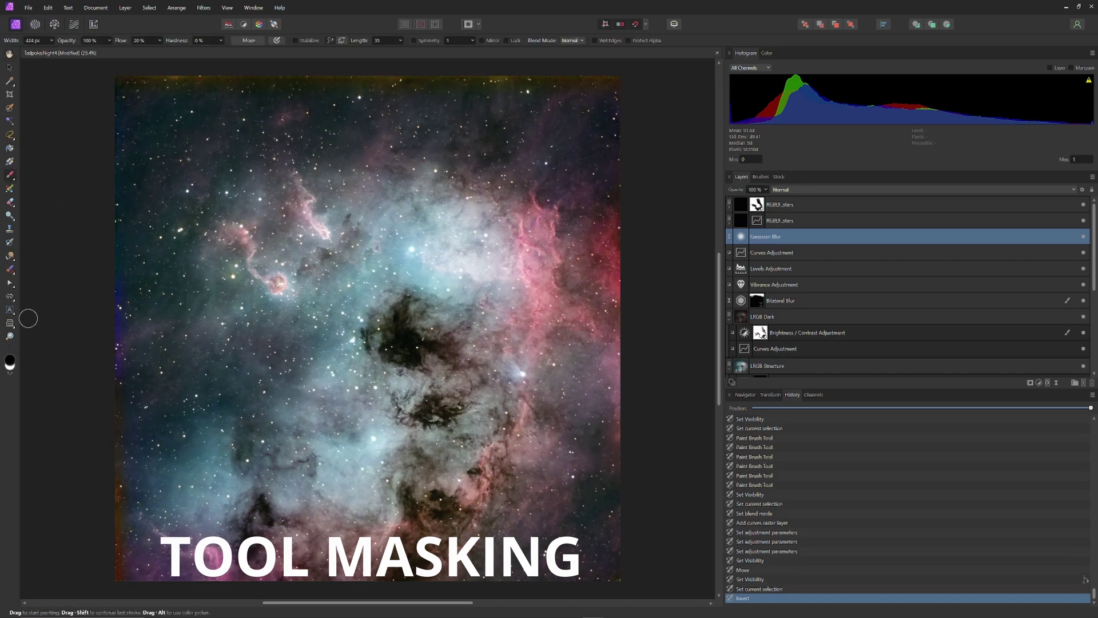
key("bracketright")
key("bracketright")
key("bracketright")
key("bracketright")
key("bracketright")
key("bracketright")
key("bracketright")
key("bracketright")
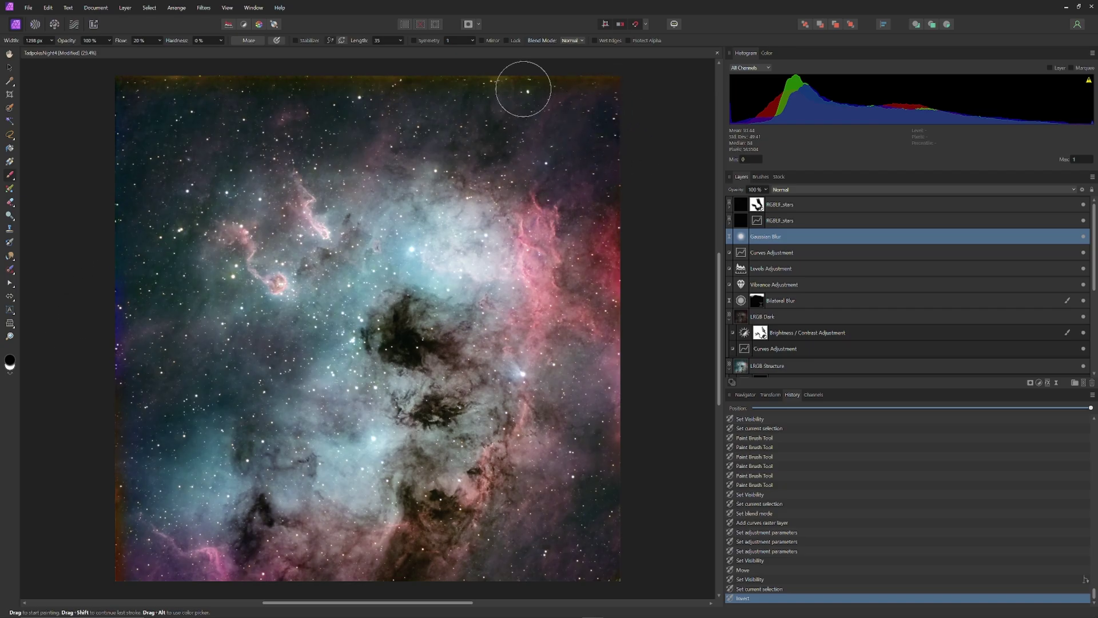
scroll(146, 41, "down", 4)
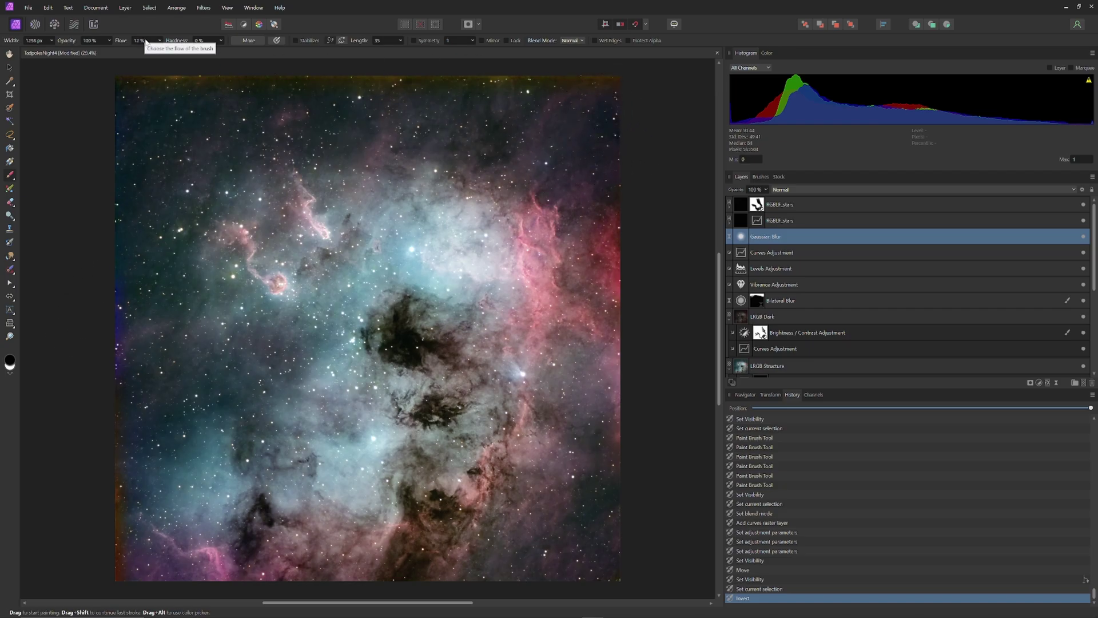
scroll(145, 41, "down", 1)
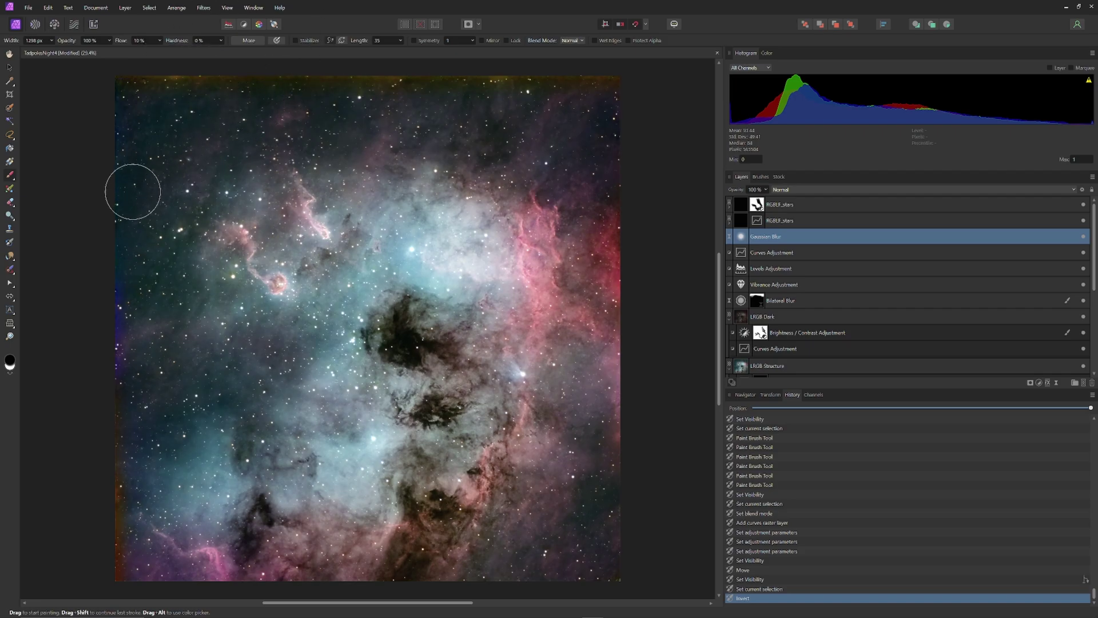
Step: Paint soft black strokes on the Gaussian Blur mask along the top edge and top-right corner
mouse_move(135, 188)
left_mouse_down()
mouse_move(111, 120)
mouse_move(284, 105)
mouse_move(240, 127)
mouse_move(550, 119)
mouse_move(498, 135)
mouse_move(583, 128)
mouse_move(585, 159)
mouse_move(566, 143)
left_mouse_up()
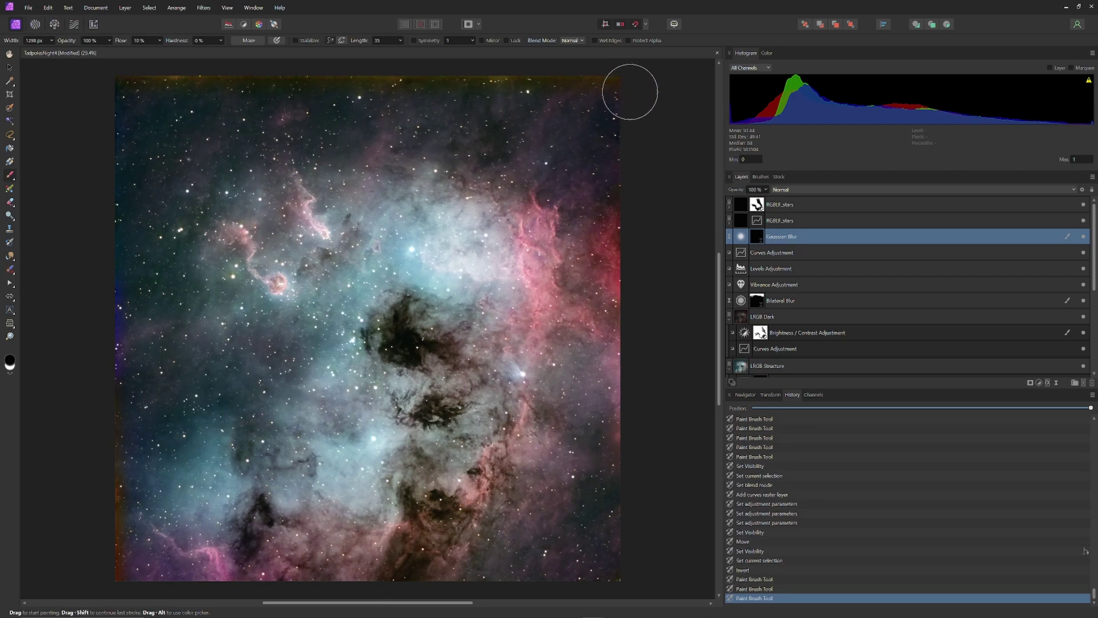
mouse_move(564, 126)
left_mouse_down()
mouse_move(545, 140)
mouse_move(597, 144)
mouse_move(584, 93)
mouse_move(539, 105)
mouse_move(539, 94)
mouse_move(472, 117)
mouse_move(476, 100)
mouse_move(534, 109)
left_mouse_up()
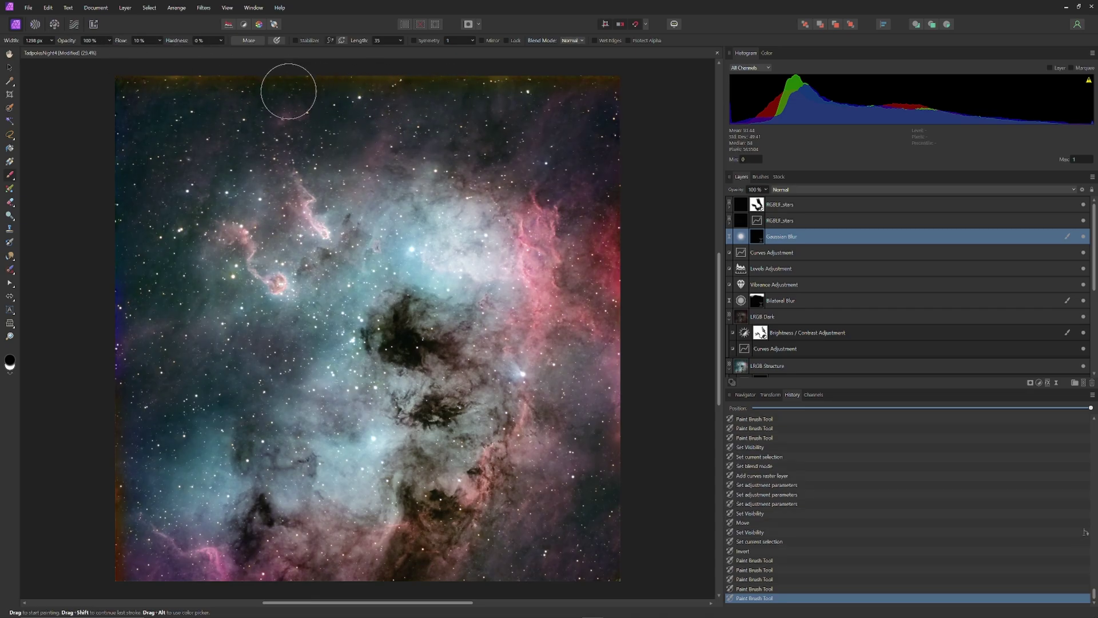
mouse_move(286, 91)
left_mouse_down()
mouse_move(232, 116)
mouse_move(210, 114)
left_mouse_up()
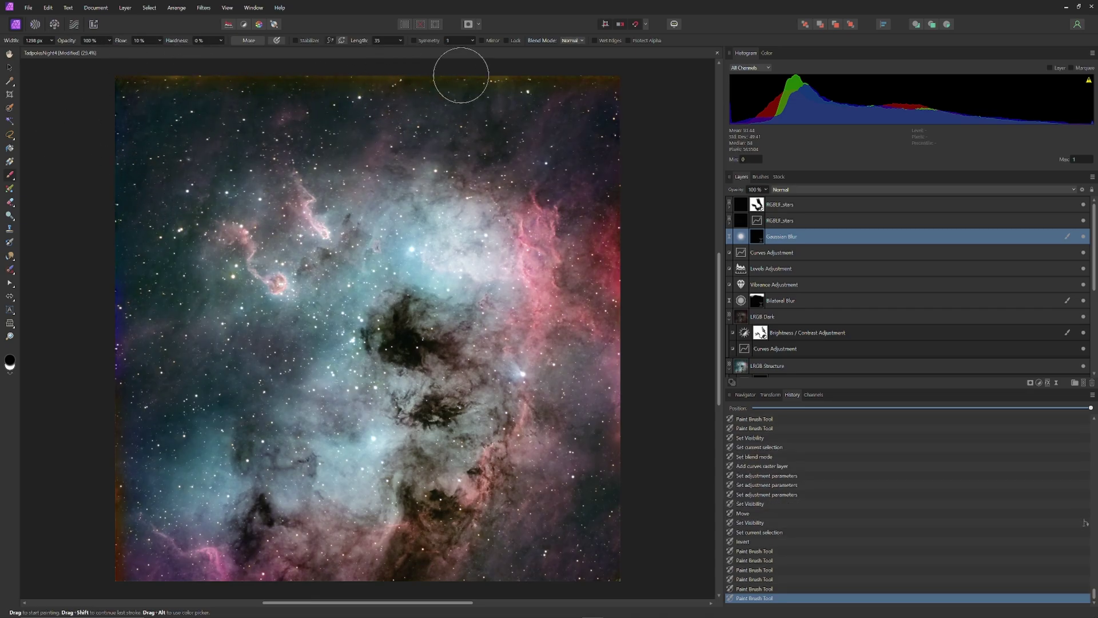
left_click_drag(592, 129, 599, 188)
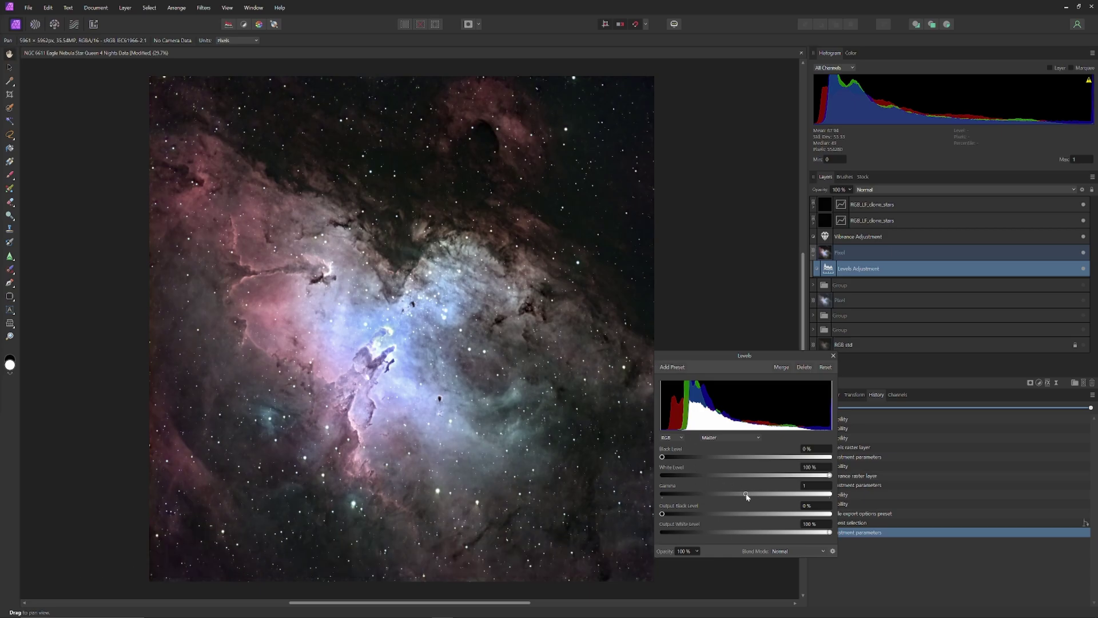
left_click_drag(747, 496, 771, 494)
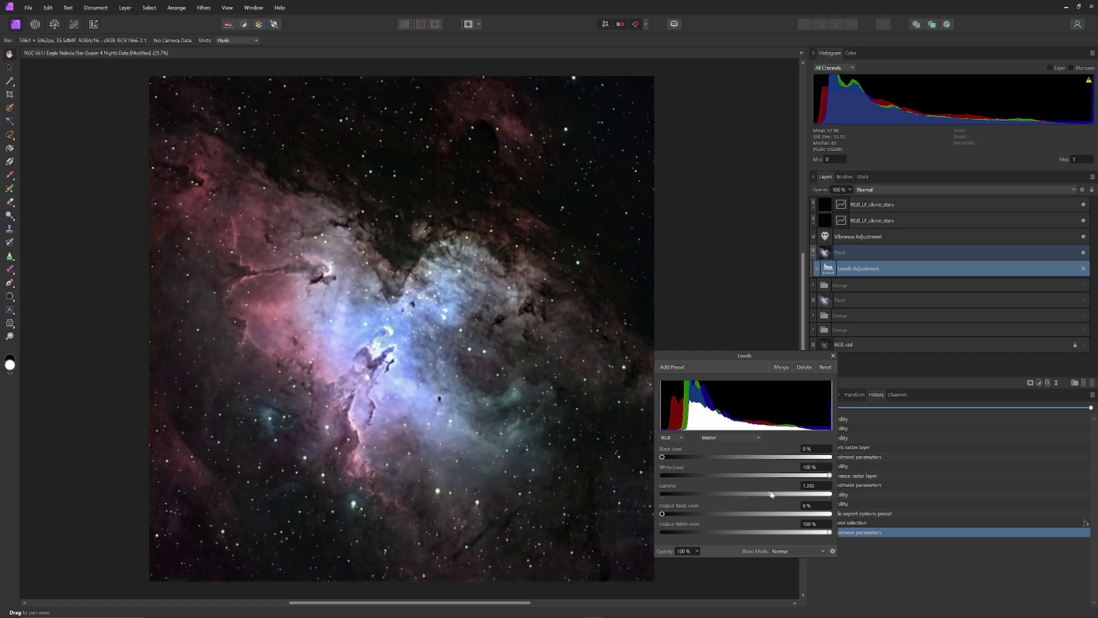
left_click_drag(771, 495, 730, 494)
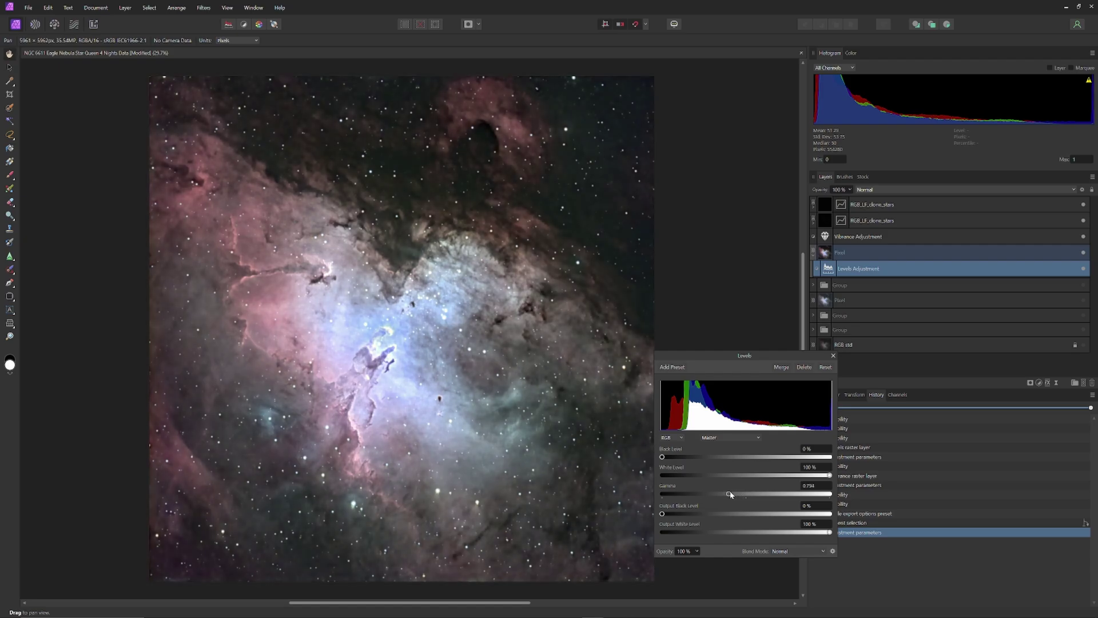
left_click(746, 494)
left_click_drag(751, 495, 764, 497)
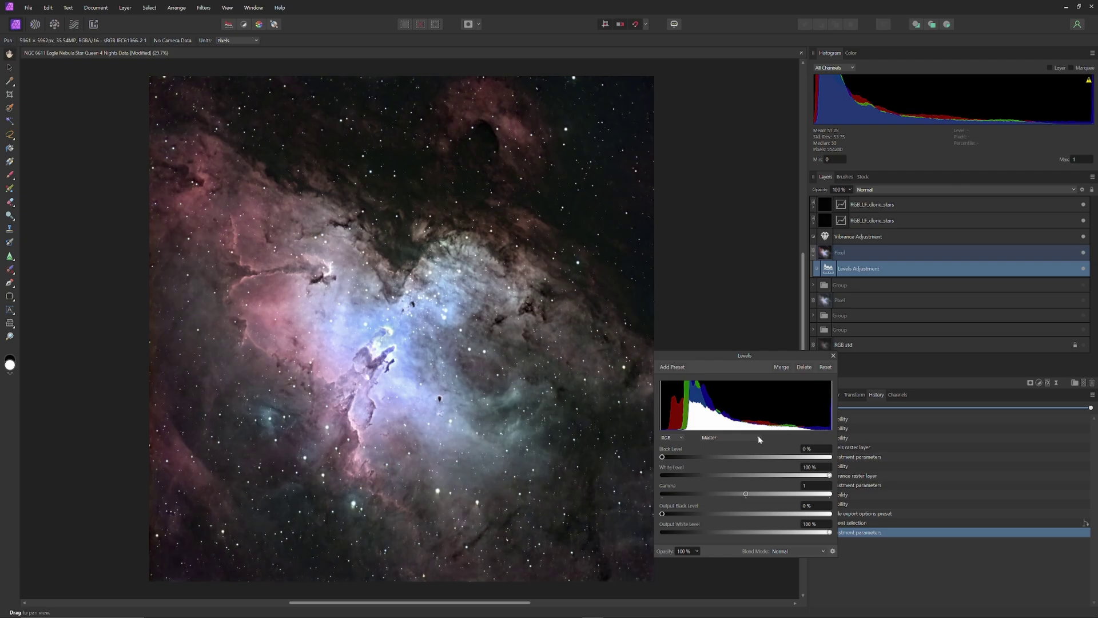
left_click(760, 438)
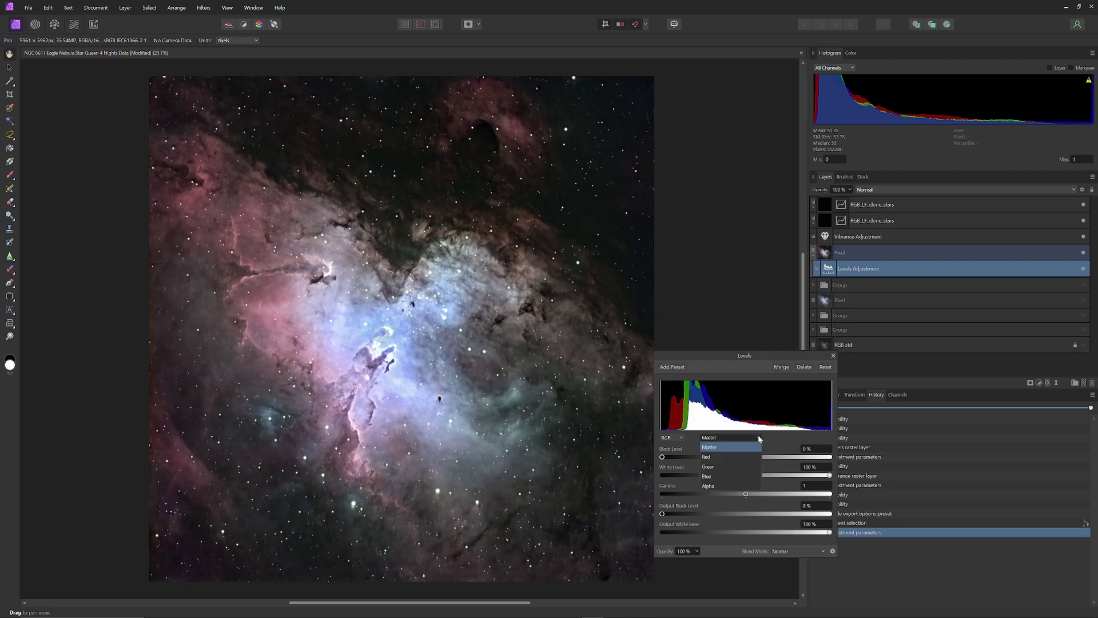
Step: Try adjusting the Red channel's Levels gamma, then reset it to 1
left_click(727, 458)
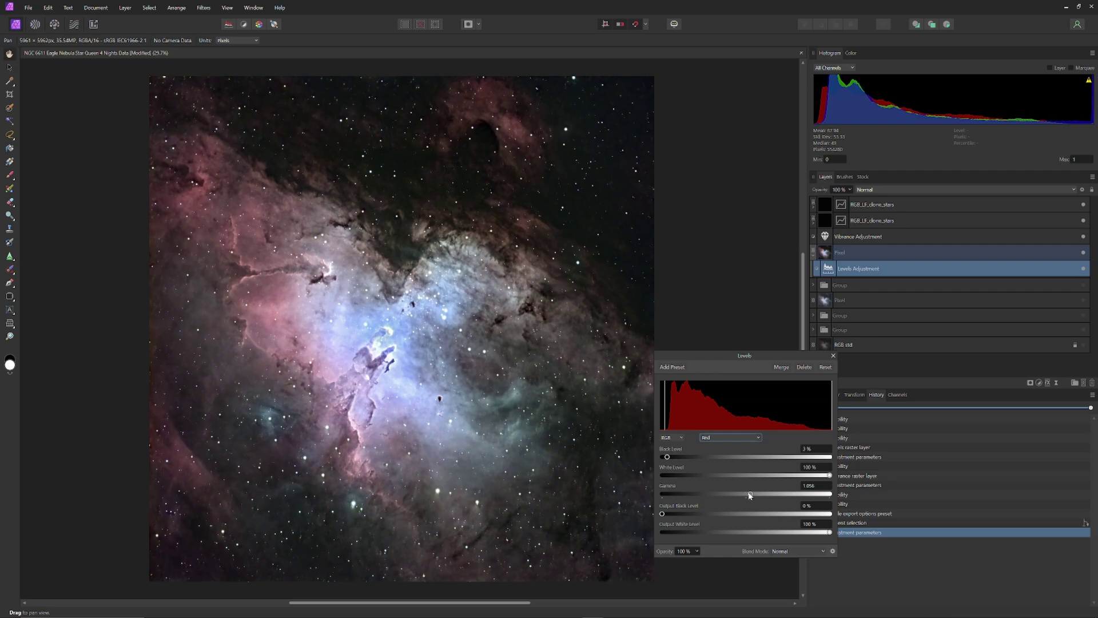
double_click(749, 494)
left_click_drag(745, 495, 728, 495)
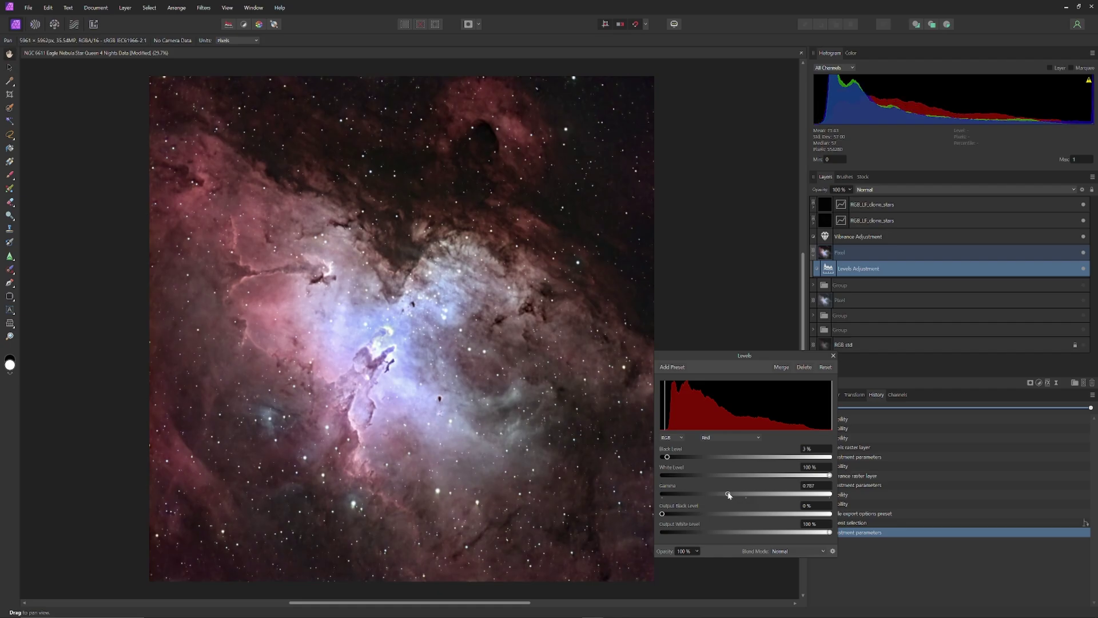
left_click_drag(729, 495, 761, 499)
mouse_move(760, 498)
left_mouse_down()
mouse_move(734, 497)
mouse_move(752, 497)
left_mouse_up()
double_click(753, 497)
Step: Nudge the Green channel's gamma and return it to 1, then confirm EagletsStack as root directory
left_click(760, 440)
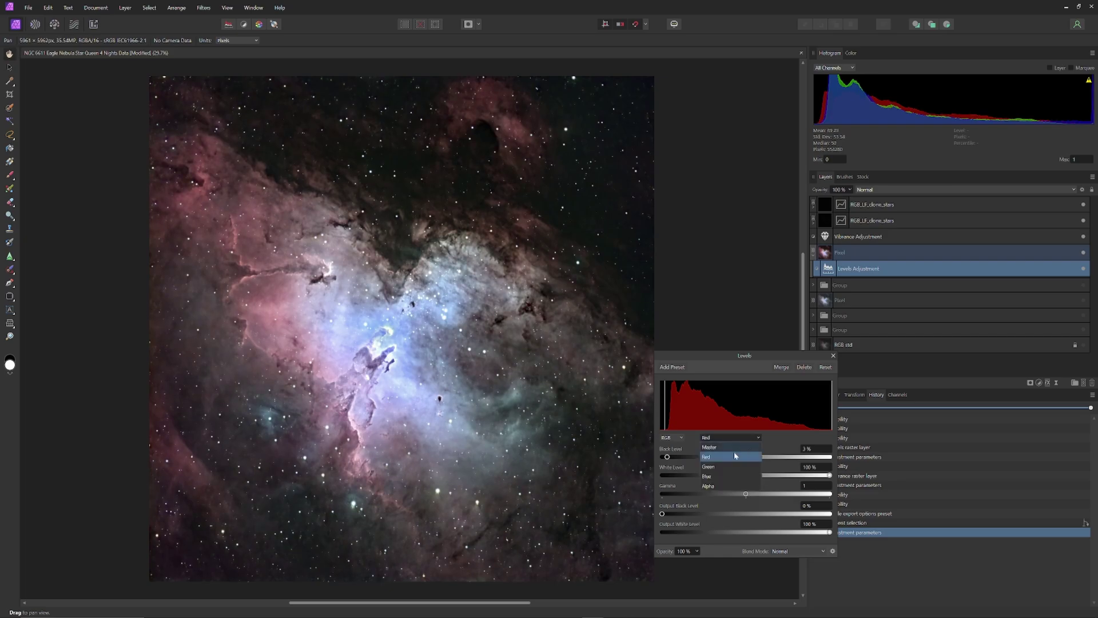
left_click(733, 466)
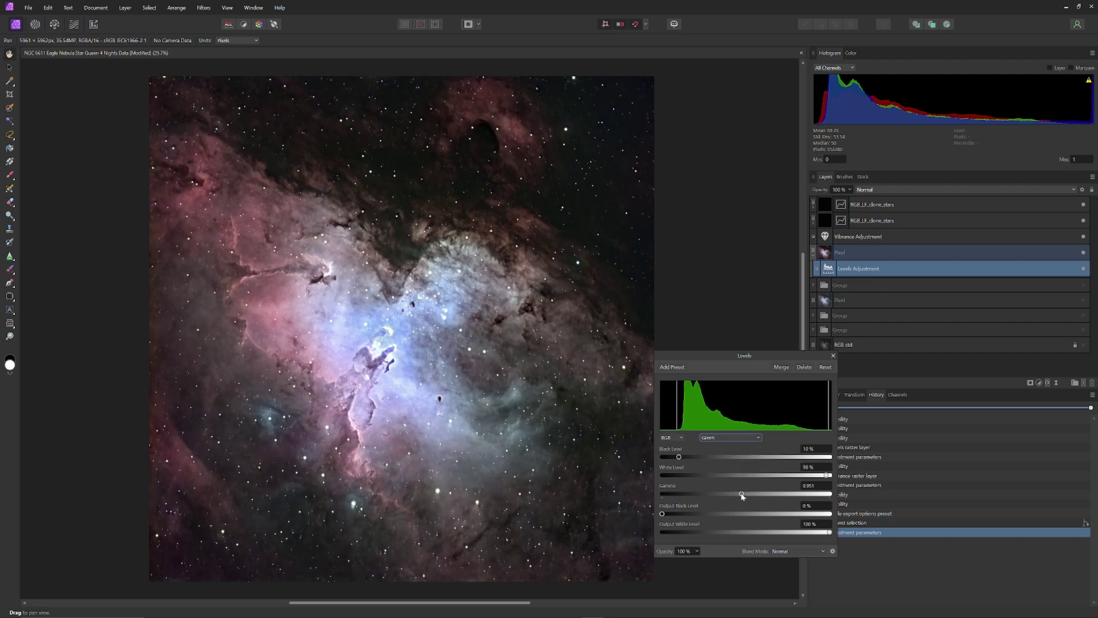
left_click_drag(742, 495, 741, 495)
left_click_drag(742, 494, 744, 496)
left_click_drag(747, 495, 735, 496)
left_click_drag(734, 496, 751, 495)
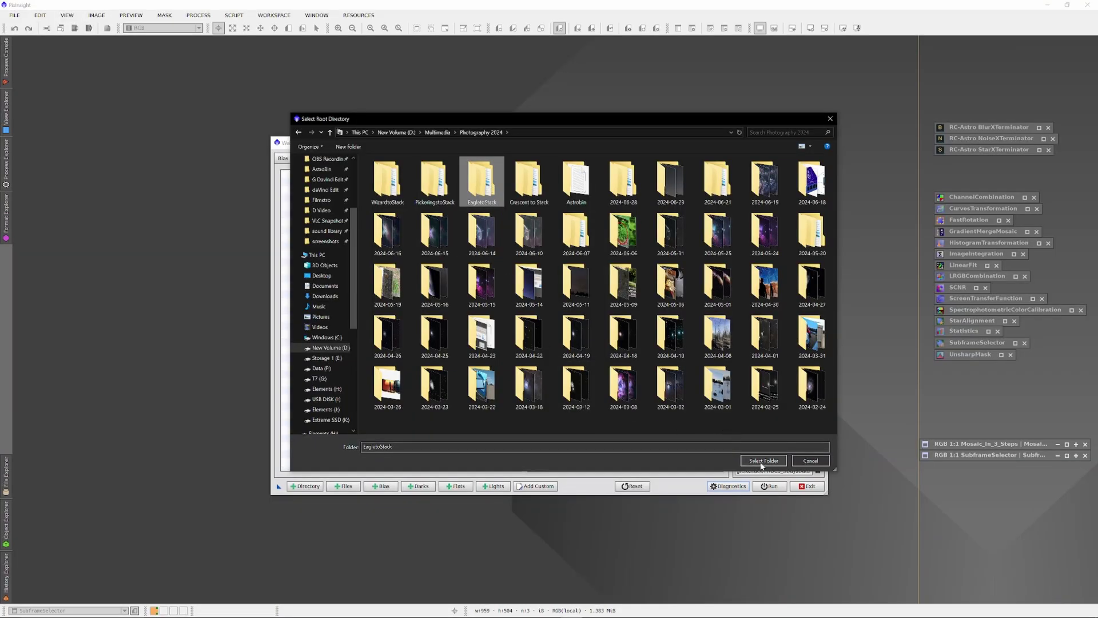
left_click(763, 460)
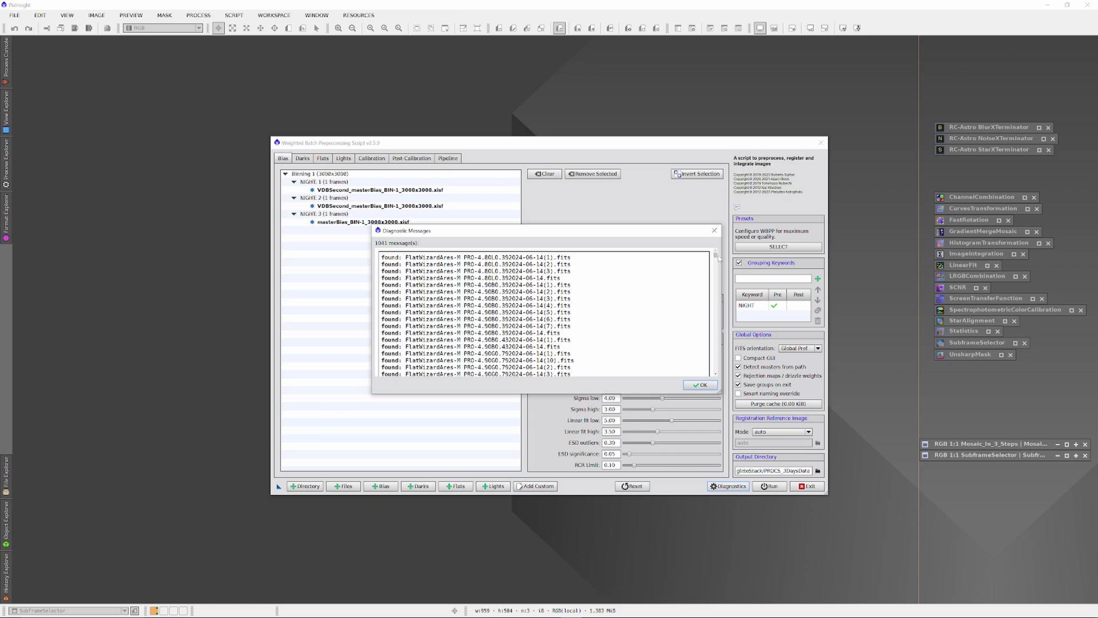
Step: Scroll through the Diagnostic Messages to review the frames found in EagletsStack
left_click_drag(716, 256, 718, 377)
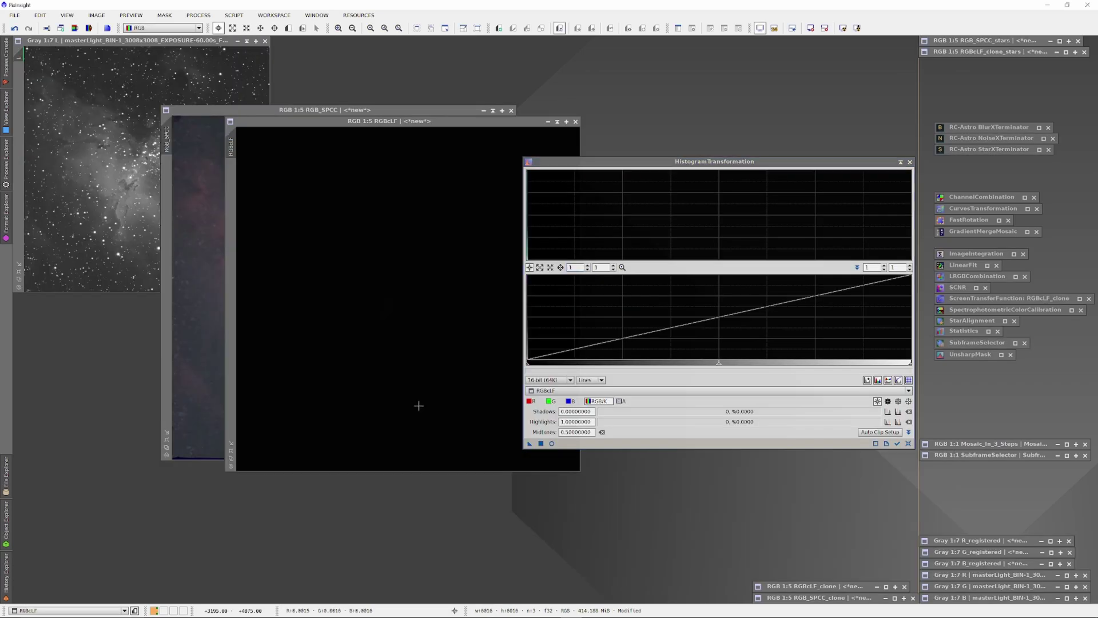
Step: Turn on Real-Time Preview and pull the RGBcLF midtones down to 0.00742942
left_click(552, 444)
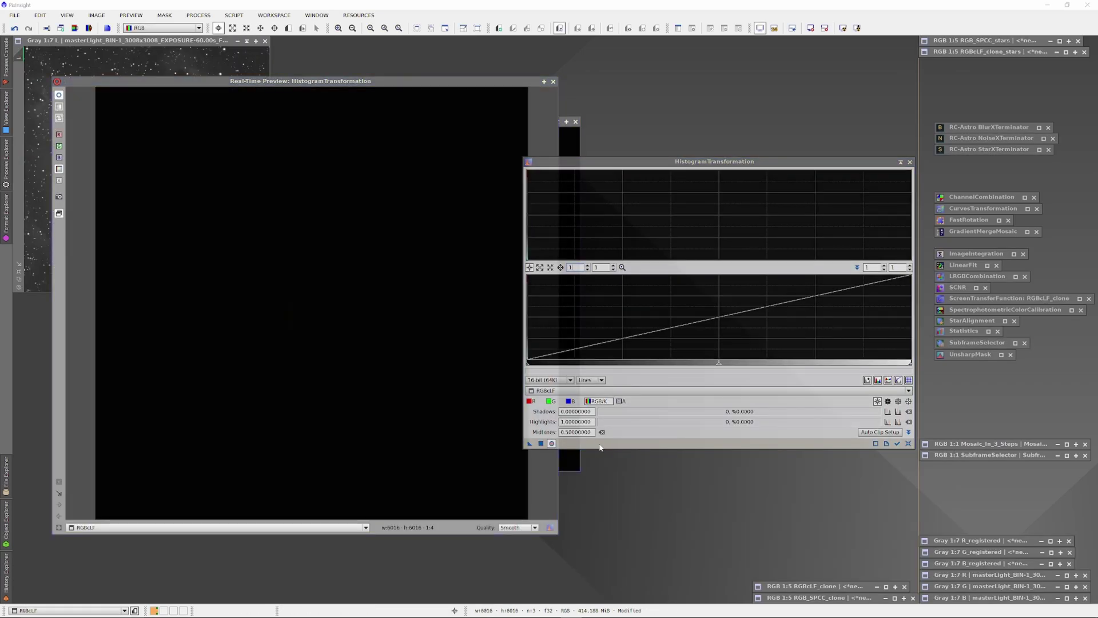
left_click_drag(718, 364, 529, 367)
scroll(529, 361, "up", 3)
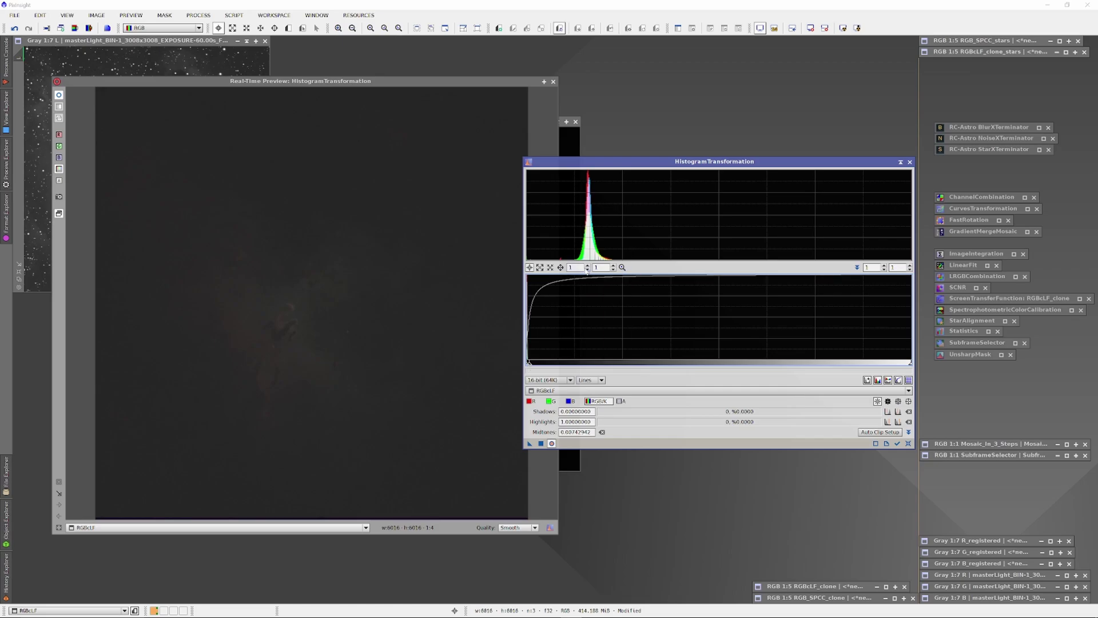
scroll(529, 361, "up", 4)
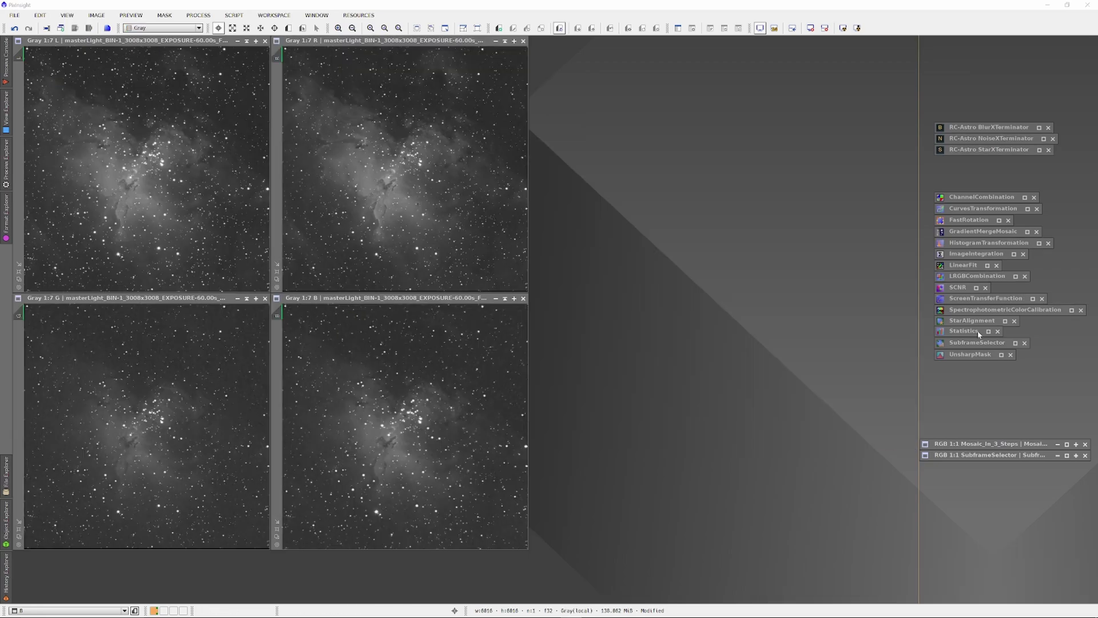
double_click(975, 331)
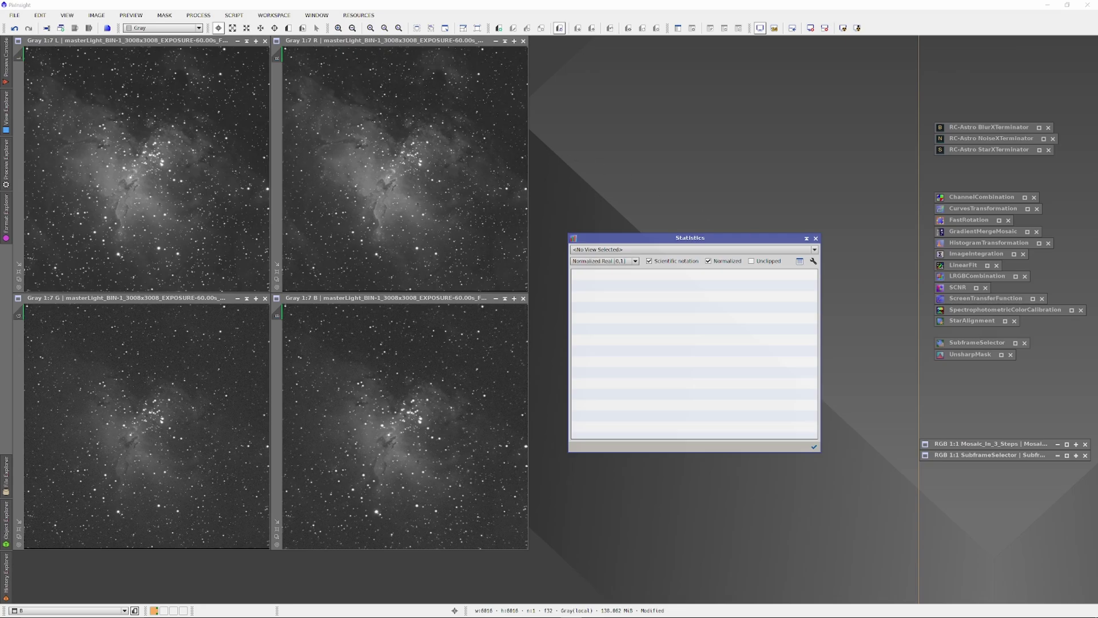
Step: Compare Statistics for the R, G and B master images
left_click(503, 246)
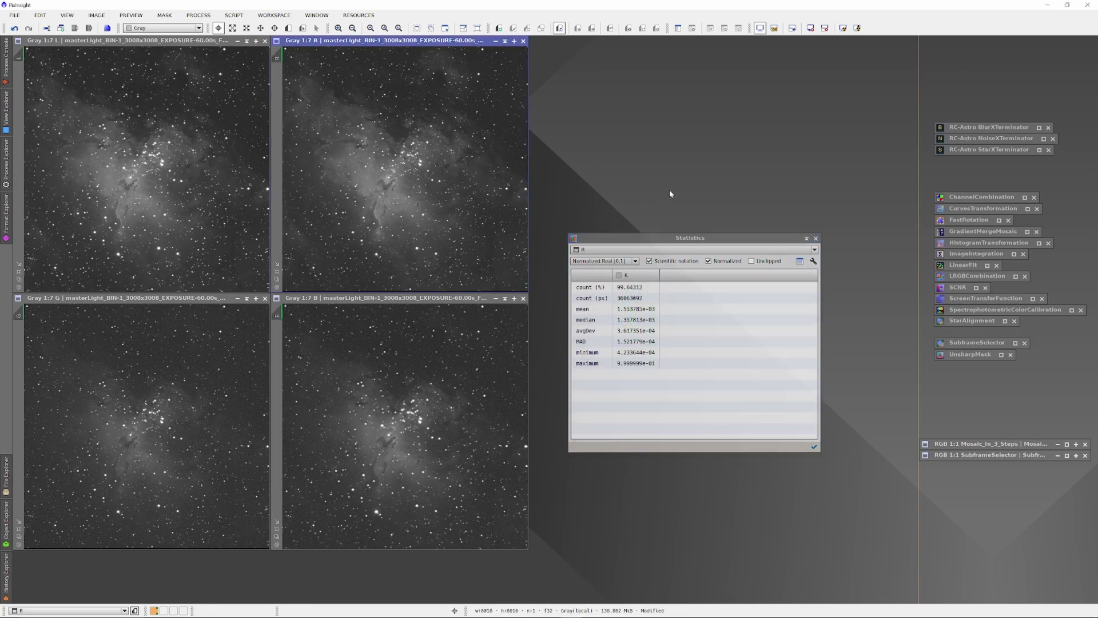
left_click_drag(23, 313, 653, 385)
left_click_drag(280, 316, 729, 381)
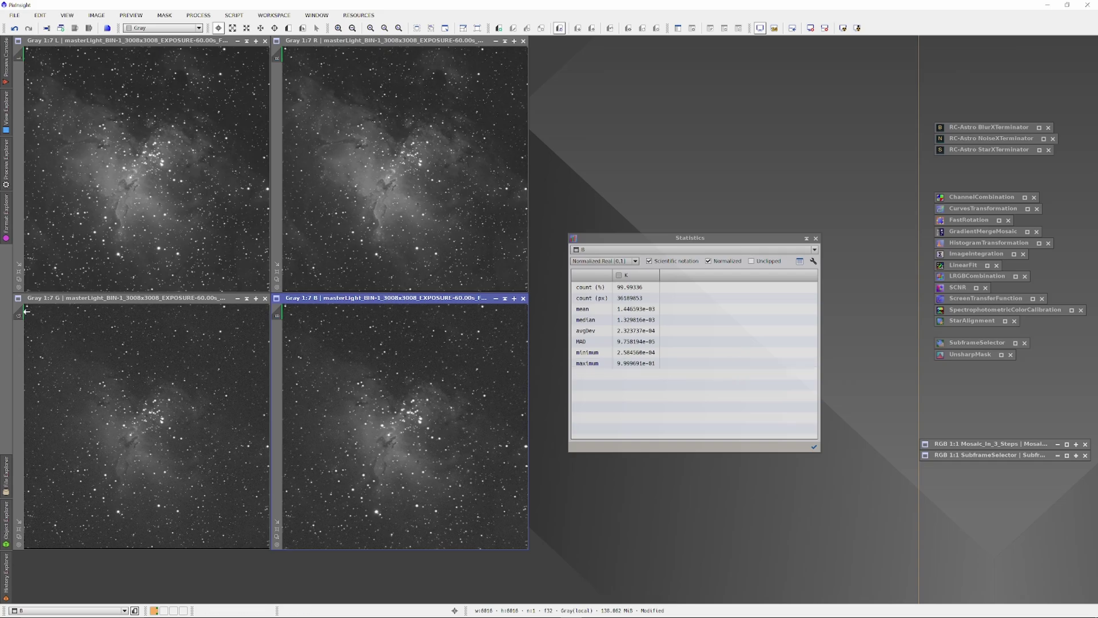
left_click_drag(19, 314, 737, 370)
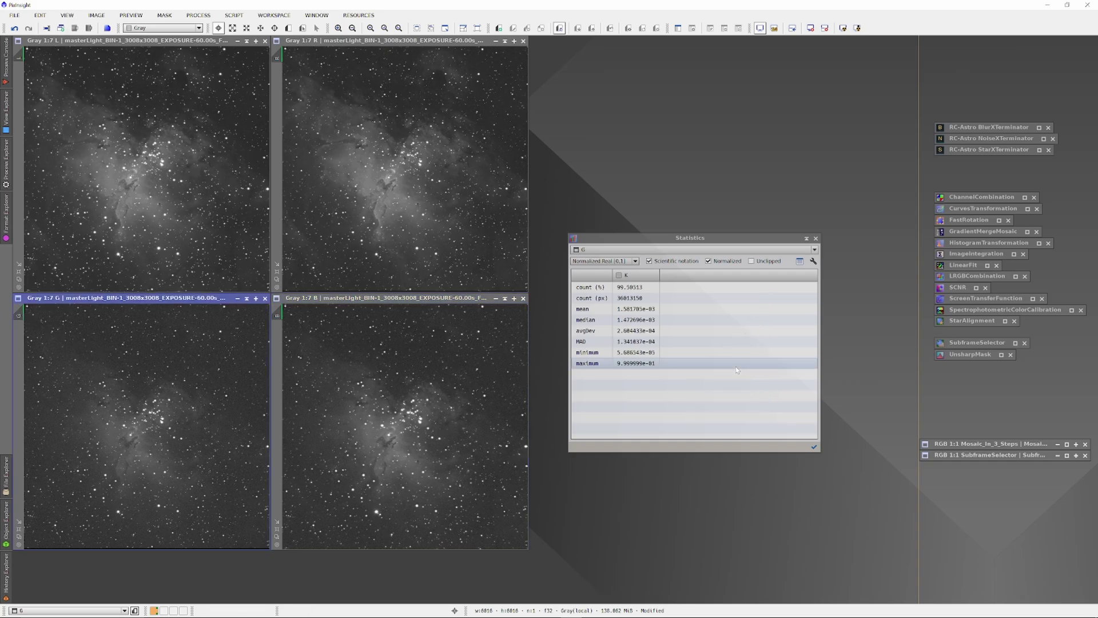
left_click(807, 239)
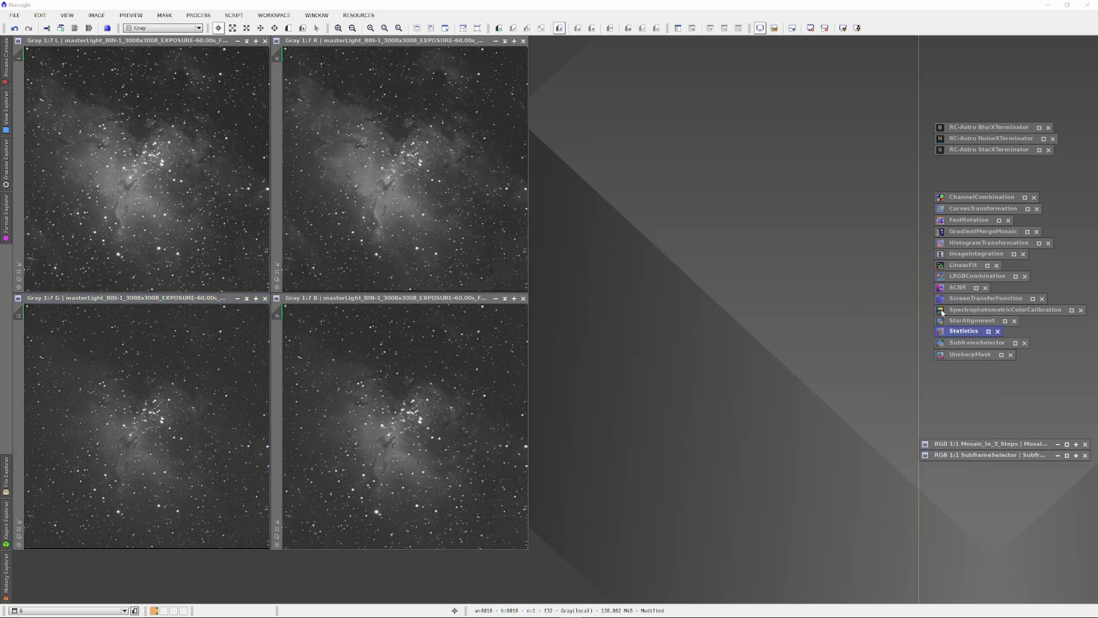
Step: Run LinearFit on the R image using G as the reference image
double_click(958, 265)
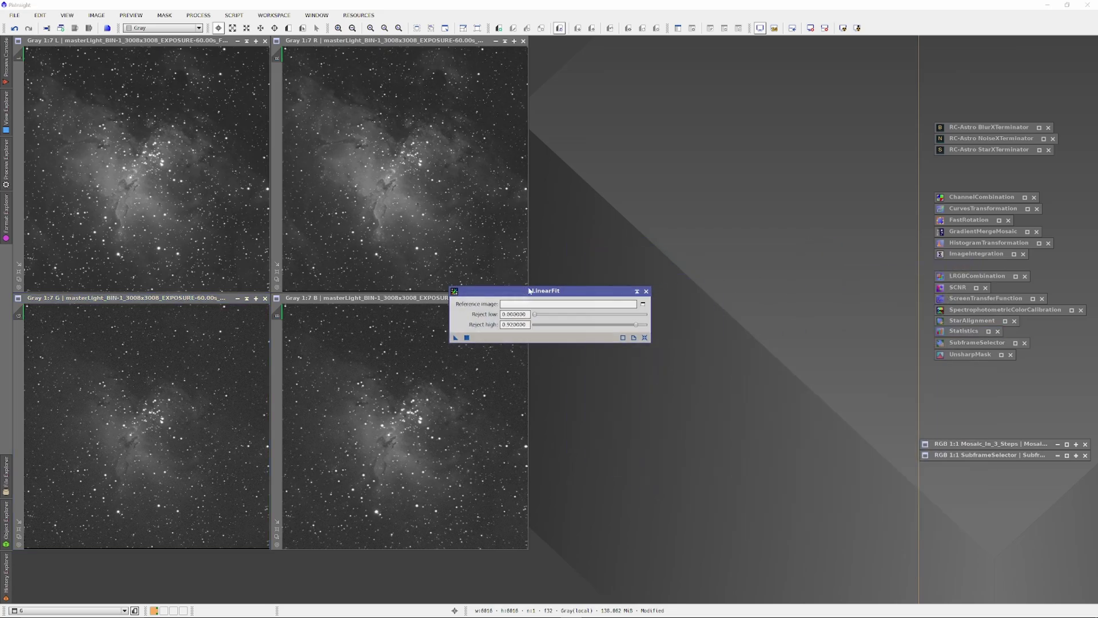
left_click_drag(530, 291, 718, 283)
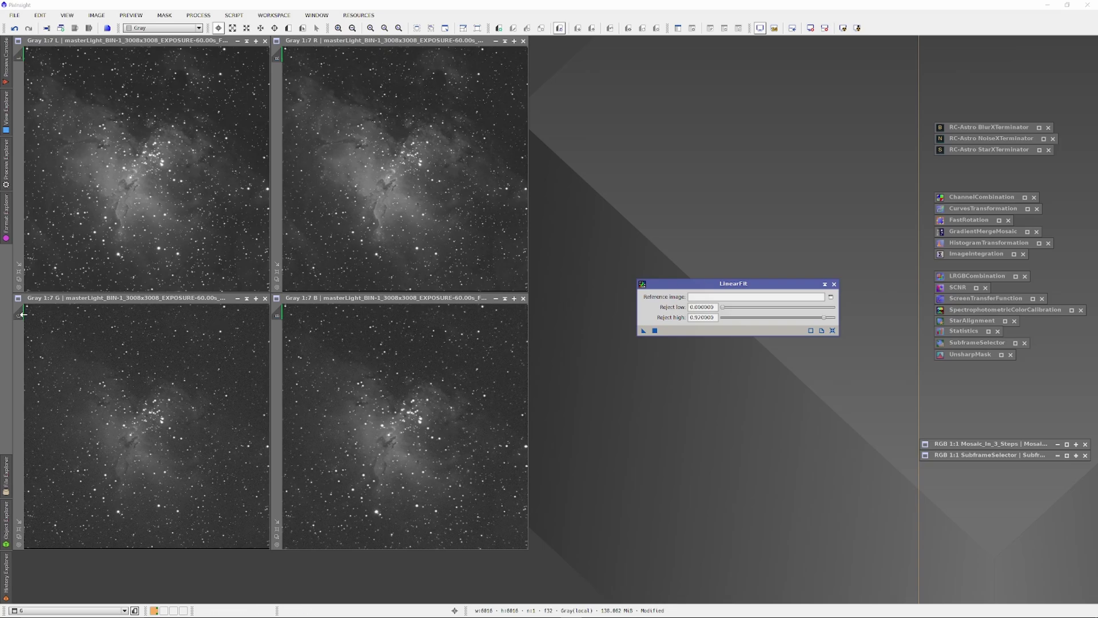
left_click_drag(23, 314, 767, 297)
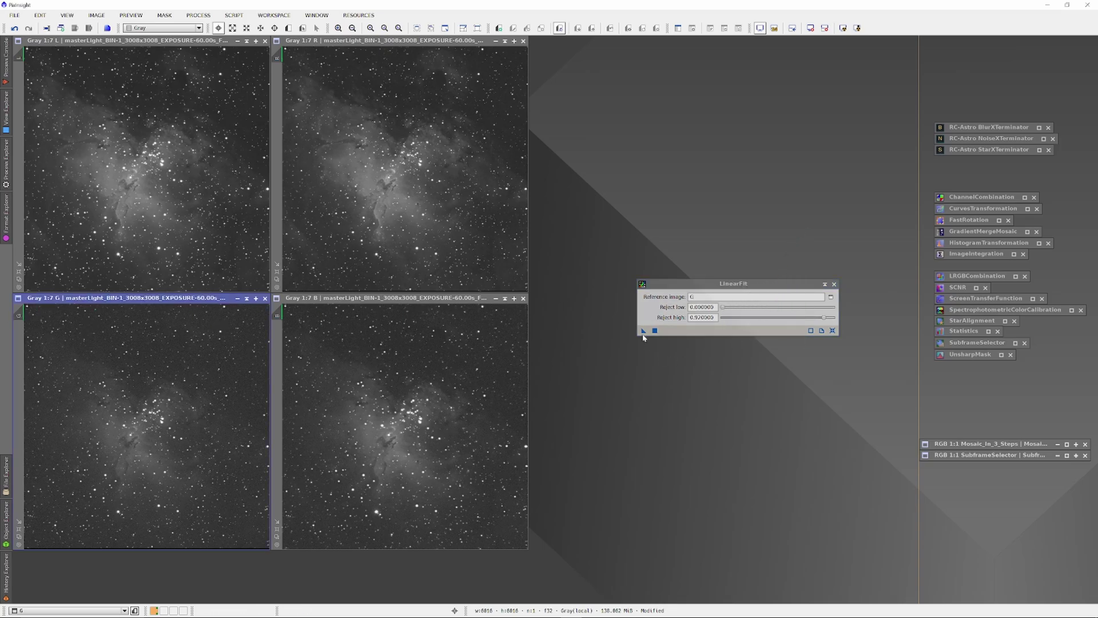
left_click_drag(643, 330, 479, 240)
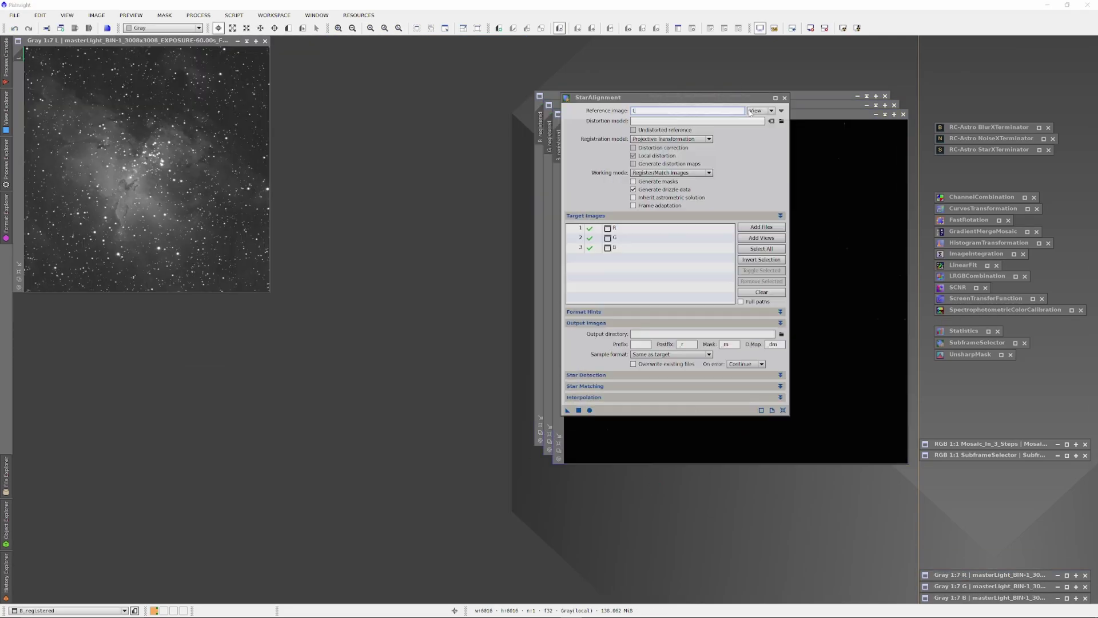
left_click(759, 107)
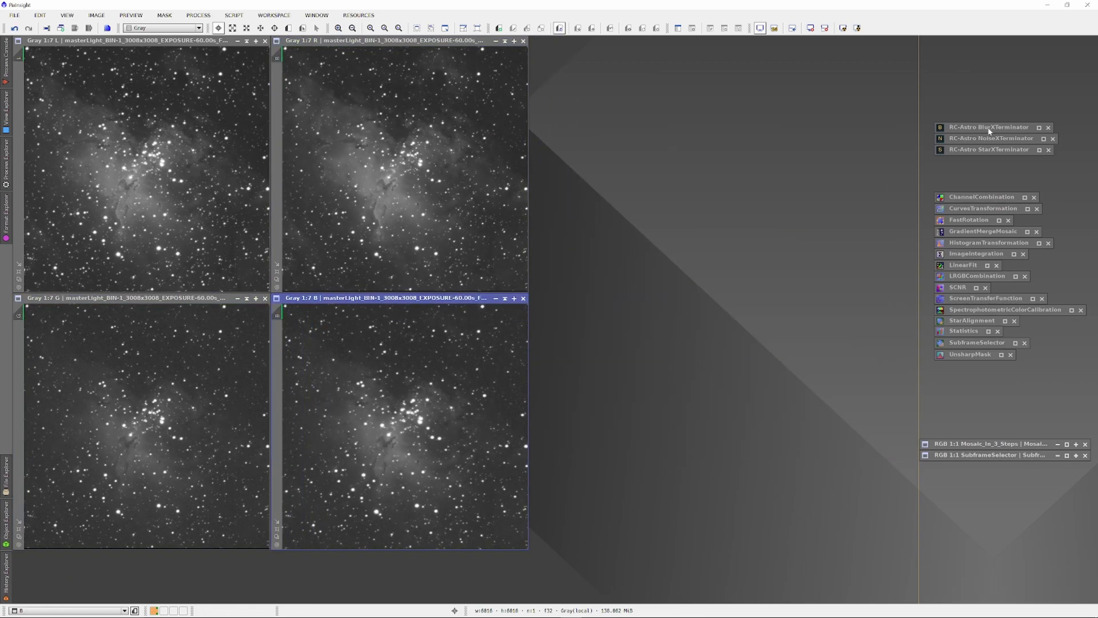
Step: Apply BlurXTerminator with Correct Only enabled to the L image
double_click(989, 128)
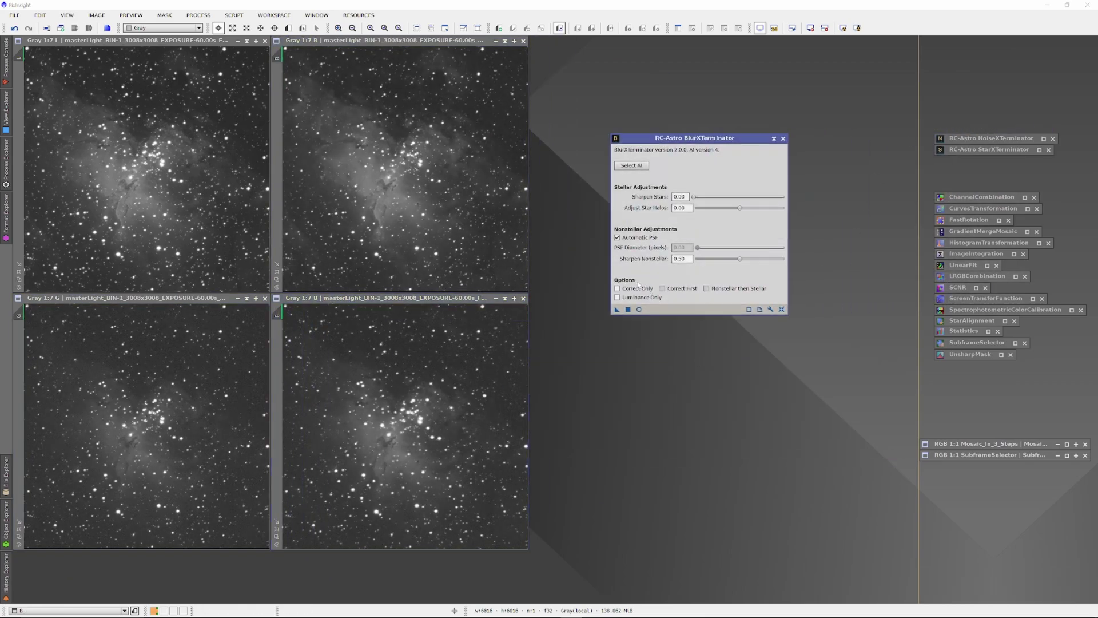
left_click(617, 289)
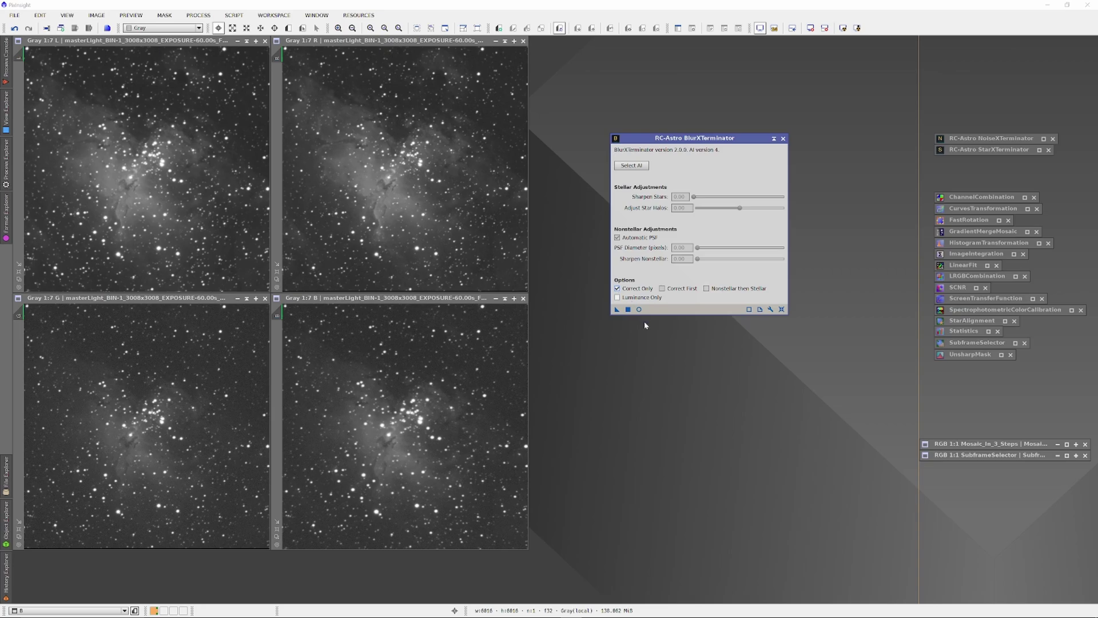
left_click(782, 310)
left_click(617, 288)
left_click_drag(617, 312, 220, 224)
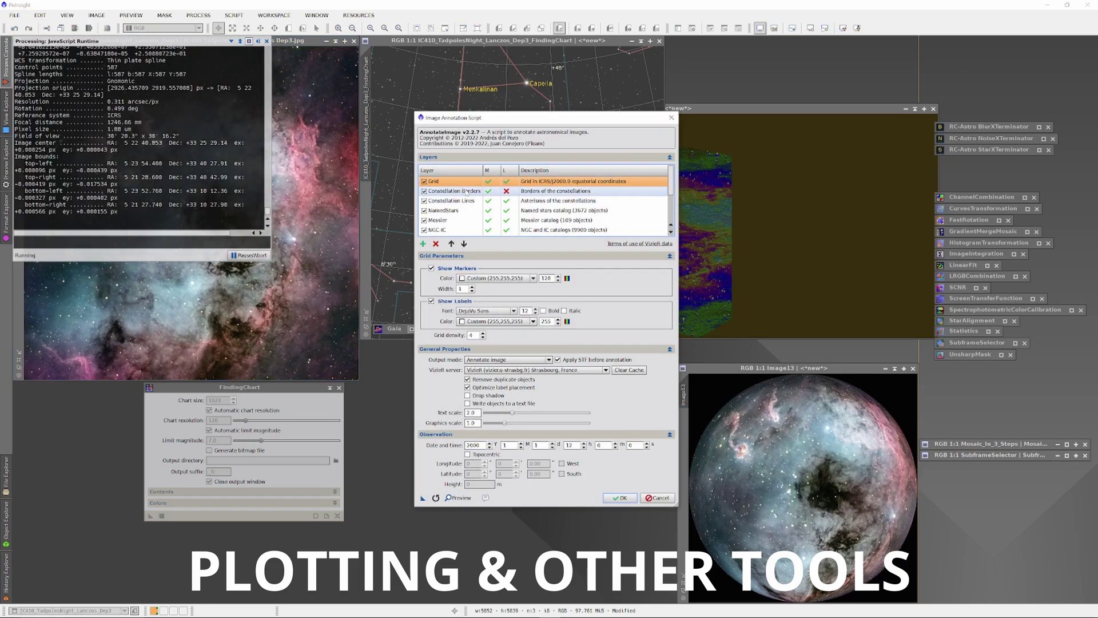
Step: Run the Image Annotation script on the Tadpole image and iconize the FindingChart
scroll(468, 194, "down", 3)
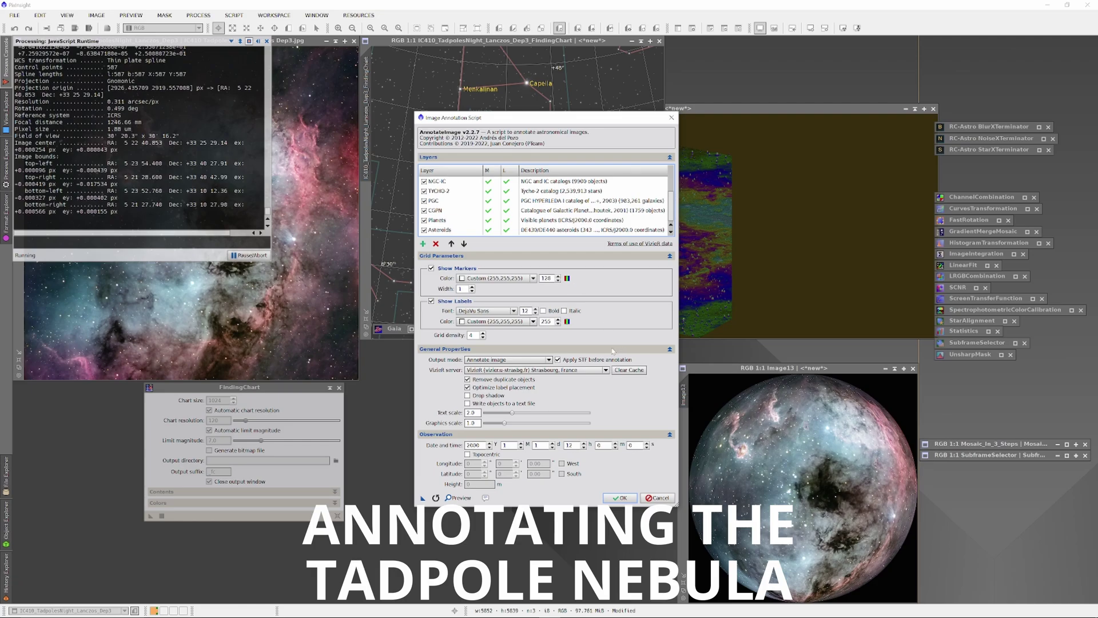
left_click(618, 498)
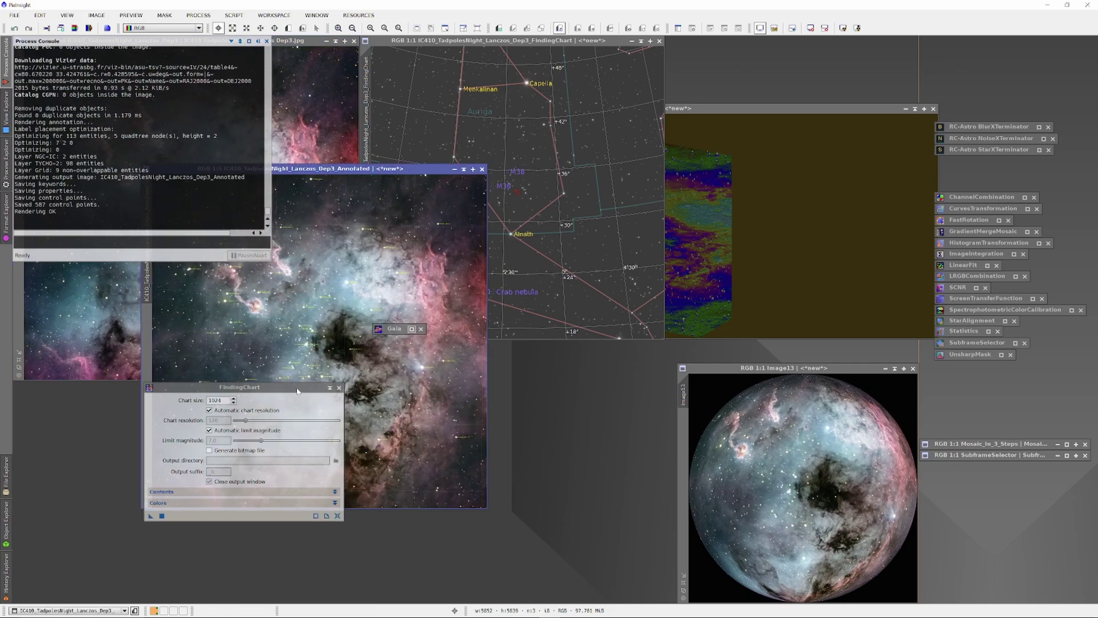
left_click(328, 390)
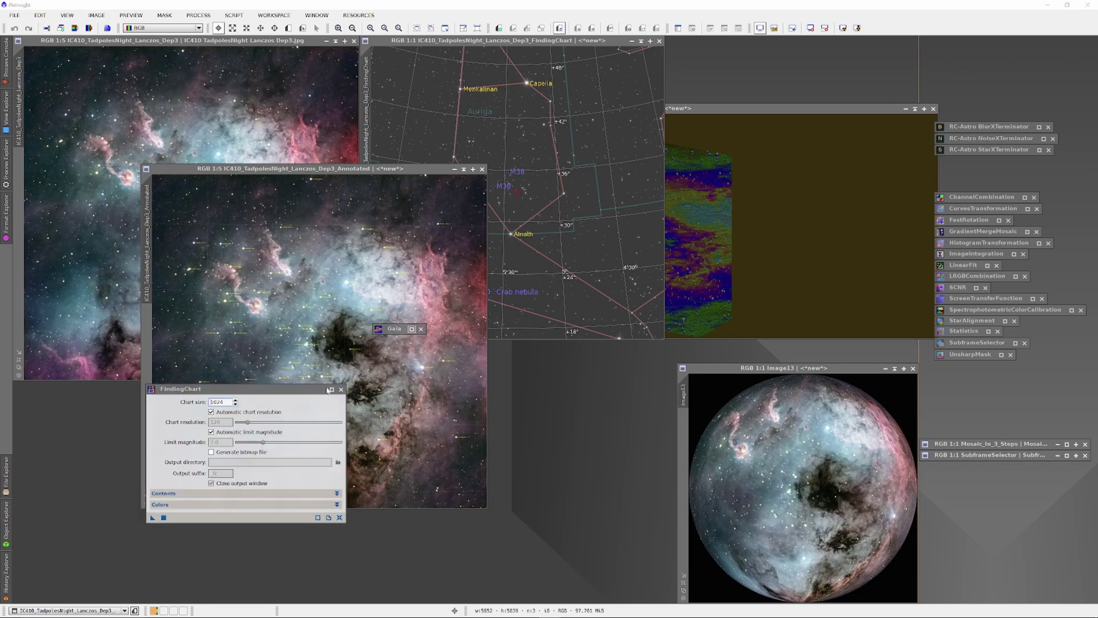
left_click(330, 390)
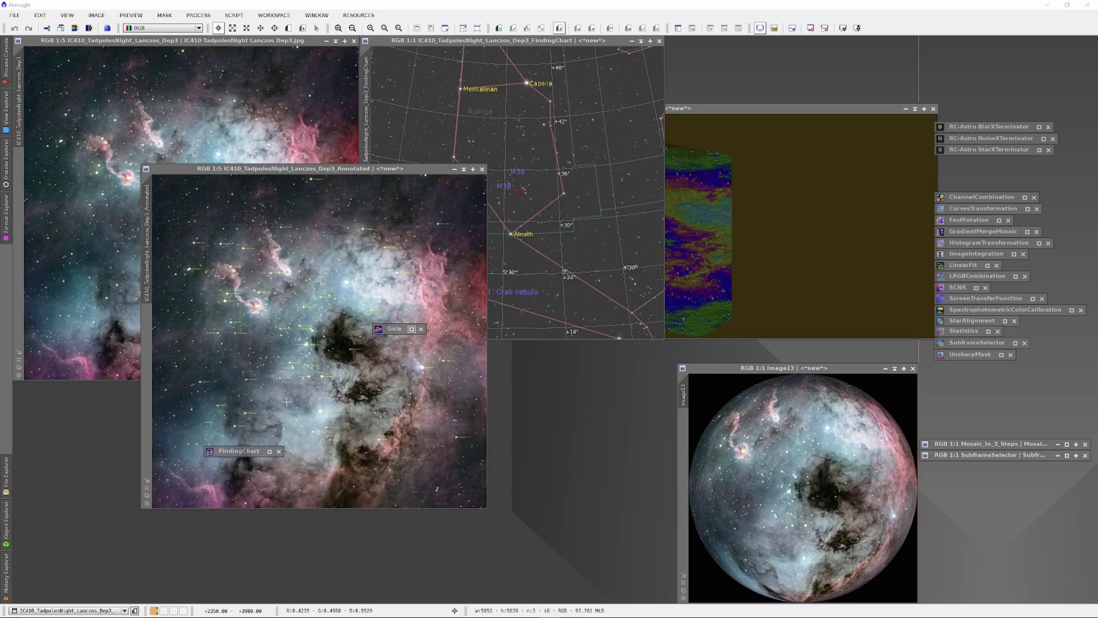
Step: Move the FindingChart icon aside and maximize the annotated image window
mouse_move(249, 452)
left_mouse_down()
mouse_move(81, 460)
mouse_move(61, 396)
left_mouse_up()
scroll(420, 372, "up", 1)
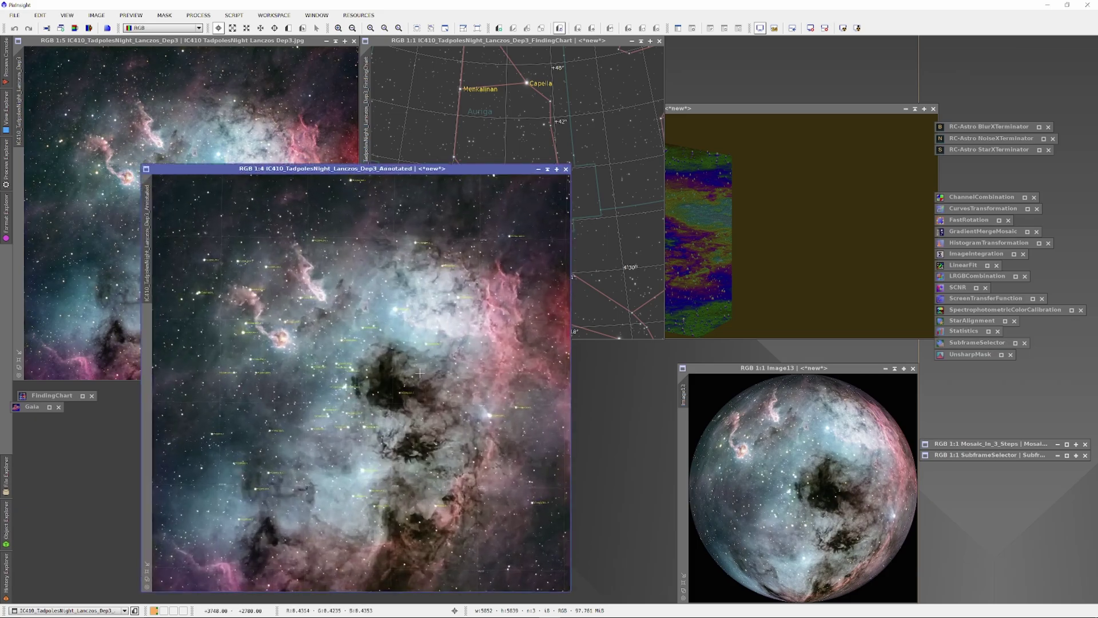
left_click(547, 170)
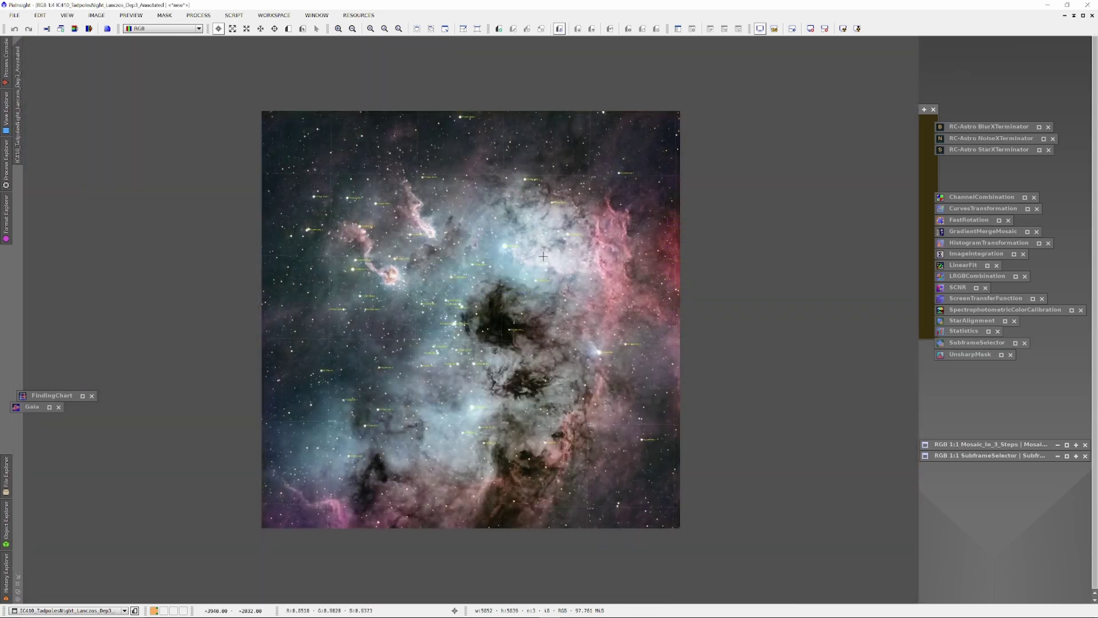
scroll(489, 288, "up", 1)
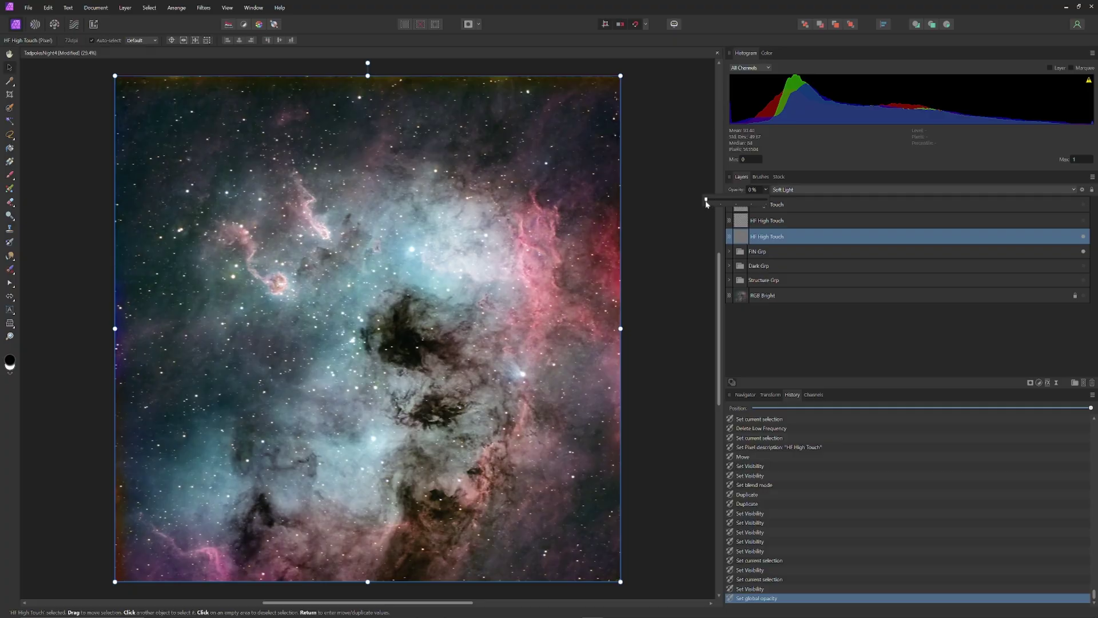
Step: Bring the HF High Touch layer's opacity down to roughly 10–15%
mouse_move(706, 201)
left_mouse_down()
mouse_move(724, 201)
mouse_move(704, 201)
mouse_move(714, 201)
left_mouse_up()
mouse_move(714, 201)
left_mouse_down()
mouse_move(681, 201)
mouse_move(694, 202)
left_mouse_up()
left_click_drag(707, 201, 714, 202)
left_click_drag(713, 202, 715, 202)
Step: Toggle the HF High Touch layers' visibility, duplicate the top one, and select the top three
left_click(1083, 204)
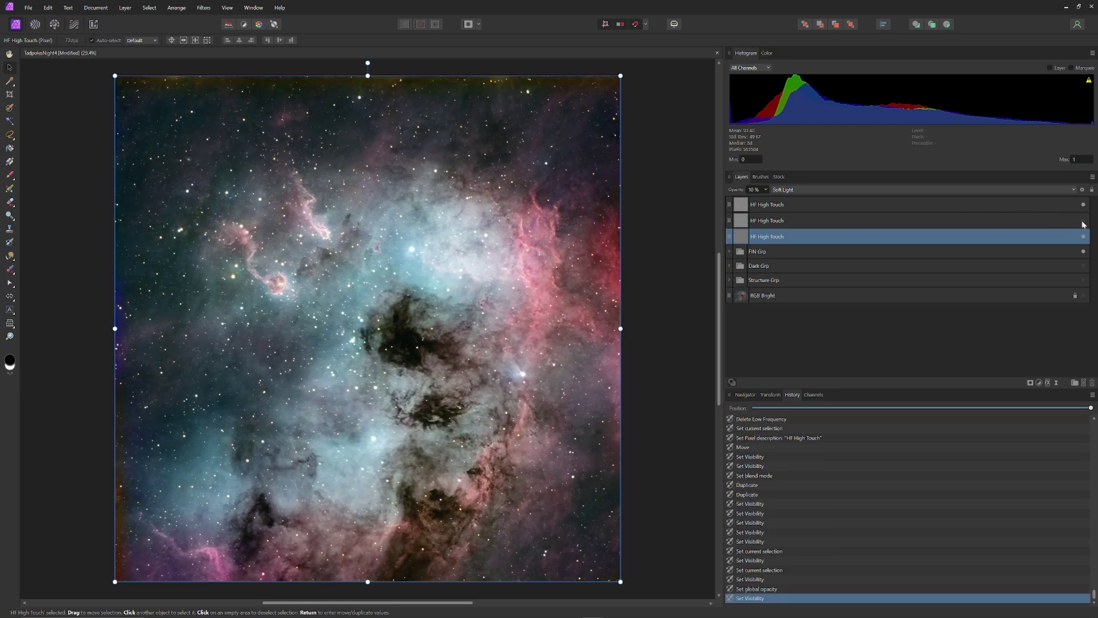
left_click(1083, 221)
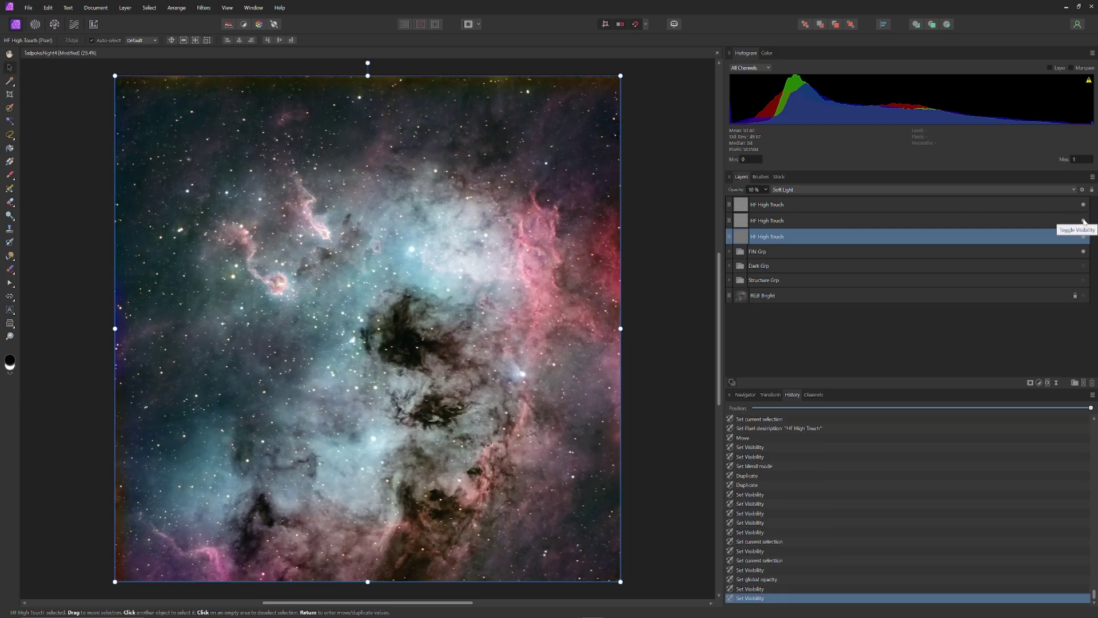
right_click(890, 208)
left_click(919, 297)
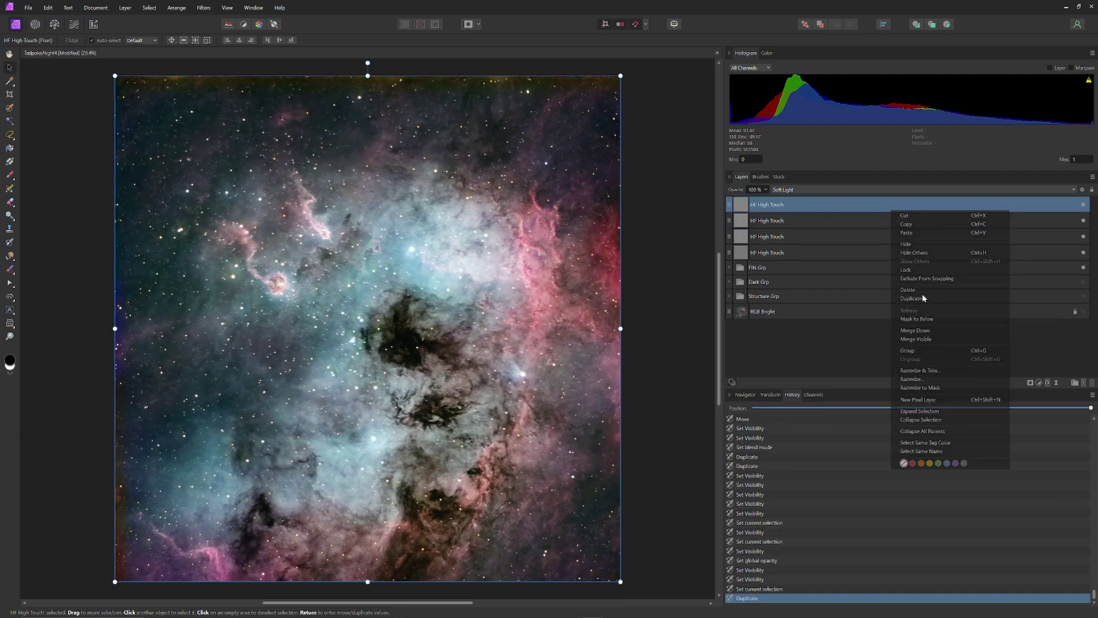
left_click(839, 237, "shift")
right_click(839, 239)
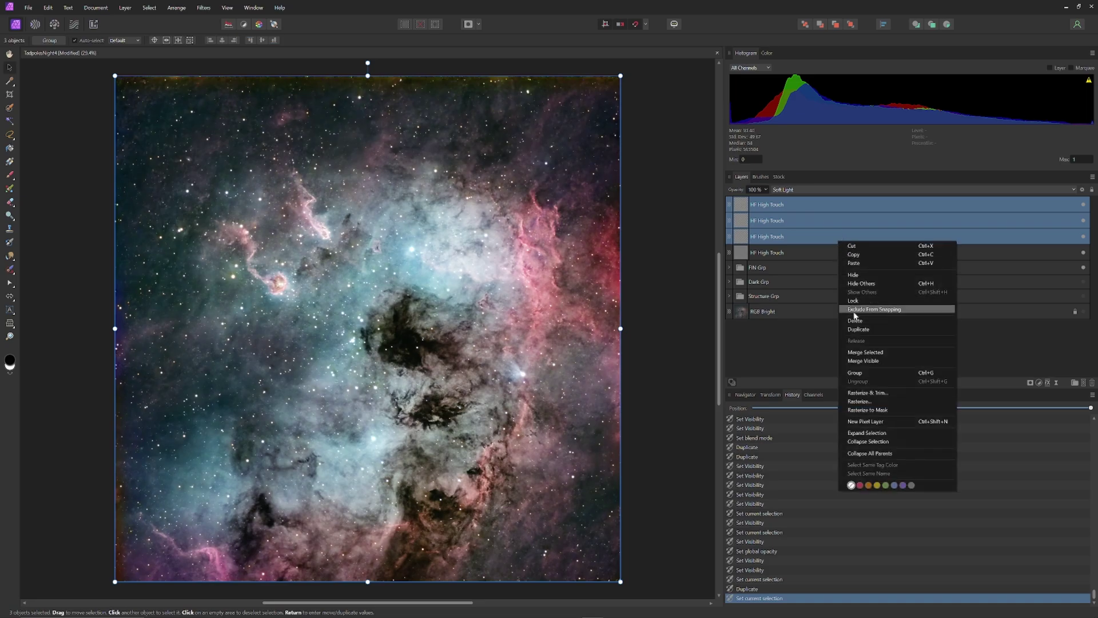
Step: Merge the three selected layers, rename the result 'HF Ultra fior white mountain', then select HF High Touch
left_click(877, 353)
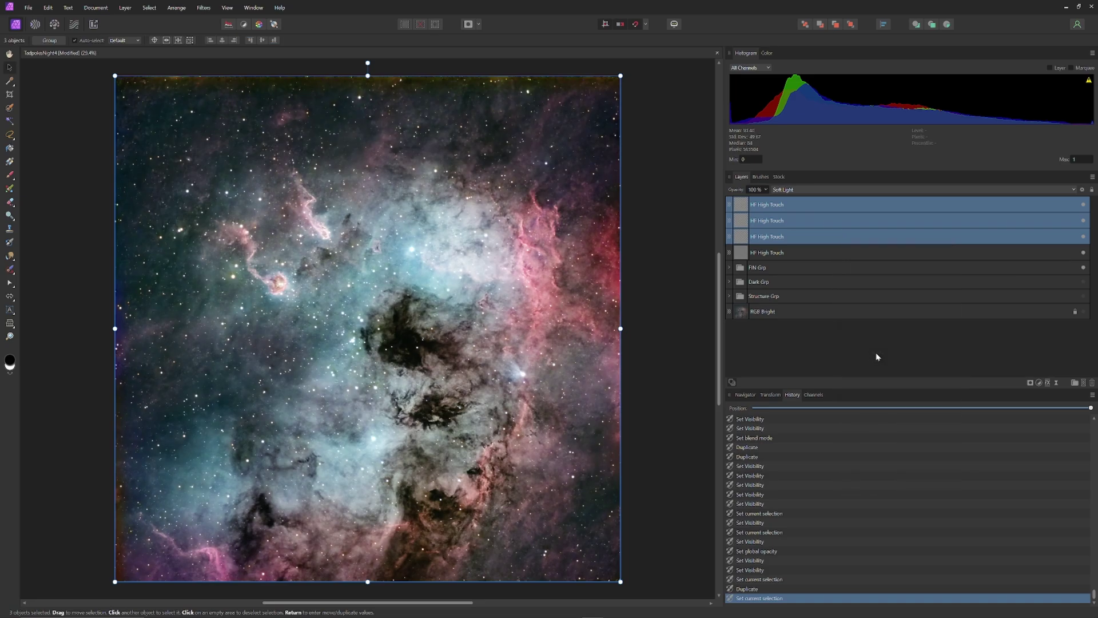
double_click(776, 206)
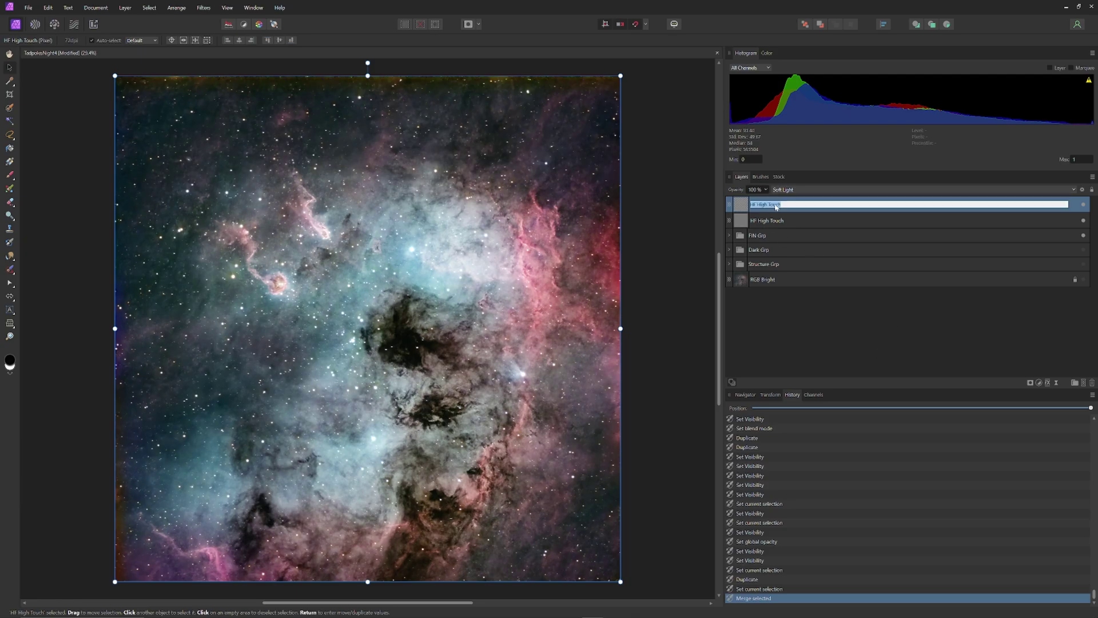
type("HF Ultra fior white mountain")
key("Return")
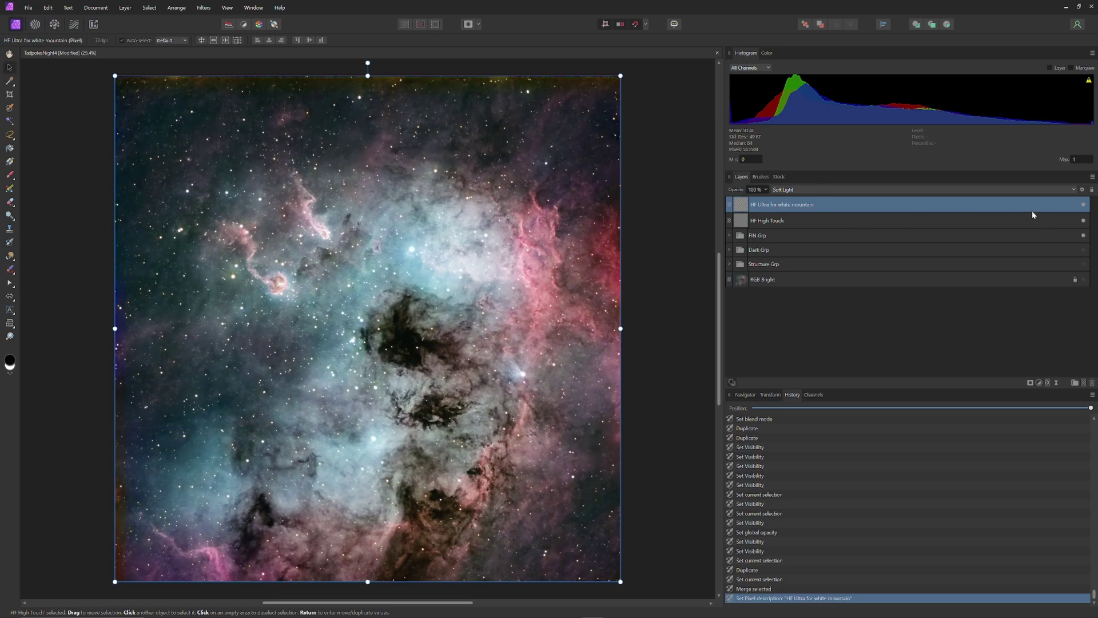
left_click(1010, 222)
Step: Open the HF High Touch layer's blend mode list and scroll through the alternatives to Soft Light
left_click(844, 190)
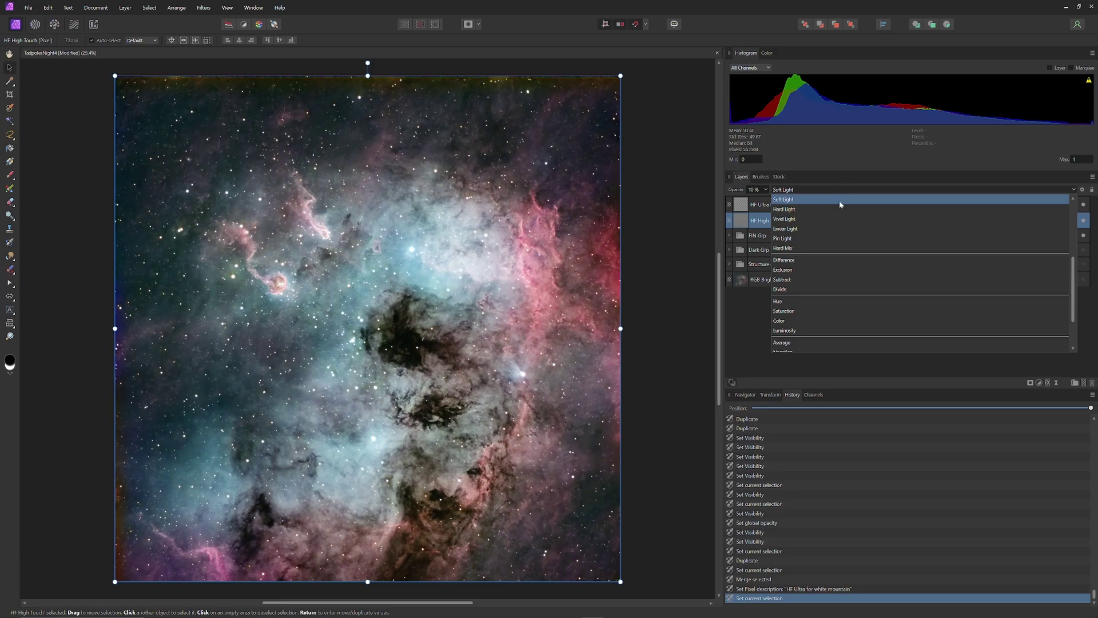
scroll(836, 203, "up", 2)
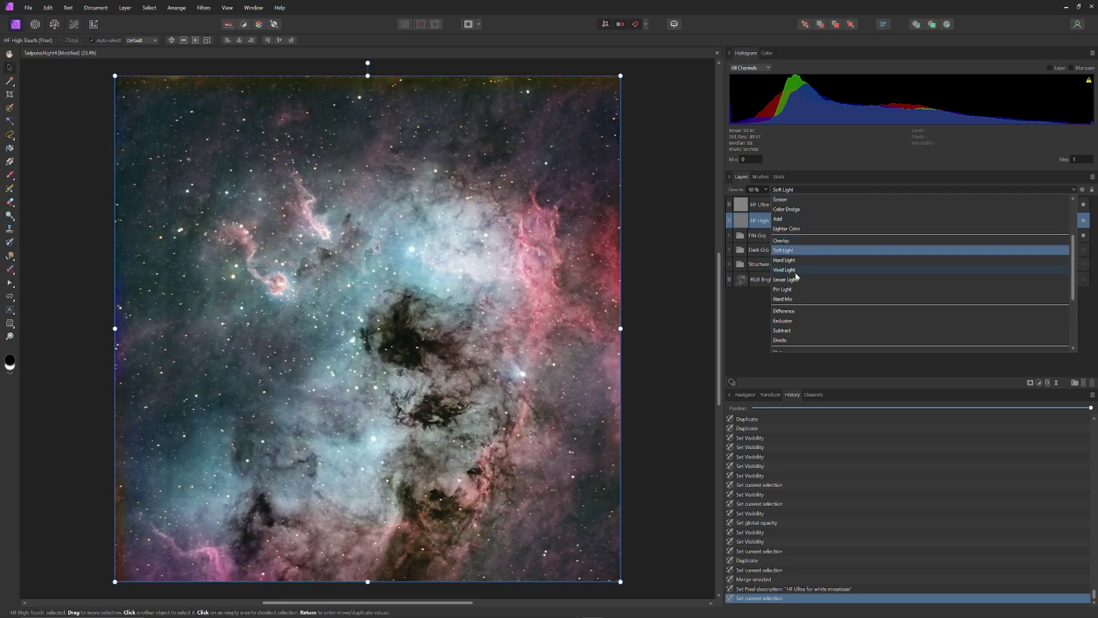